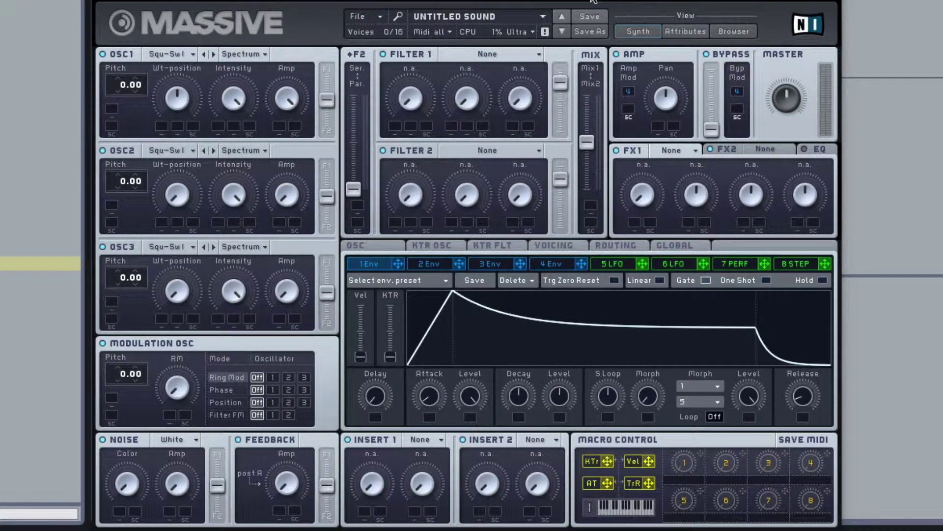
Step: Search the sound browser for "cream", load the Cream Flash preset and return to the synth view
click(731, 32)
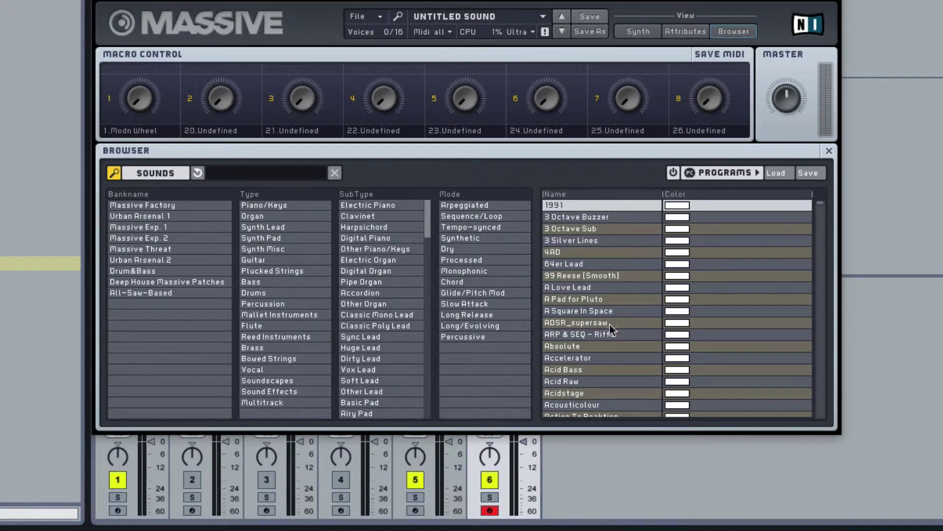
scroll(596, 305, down, 5)
click(273, 173)
text(cream)
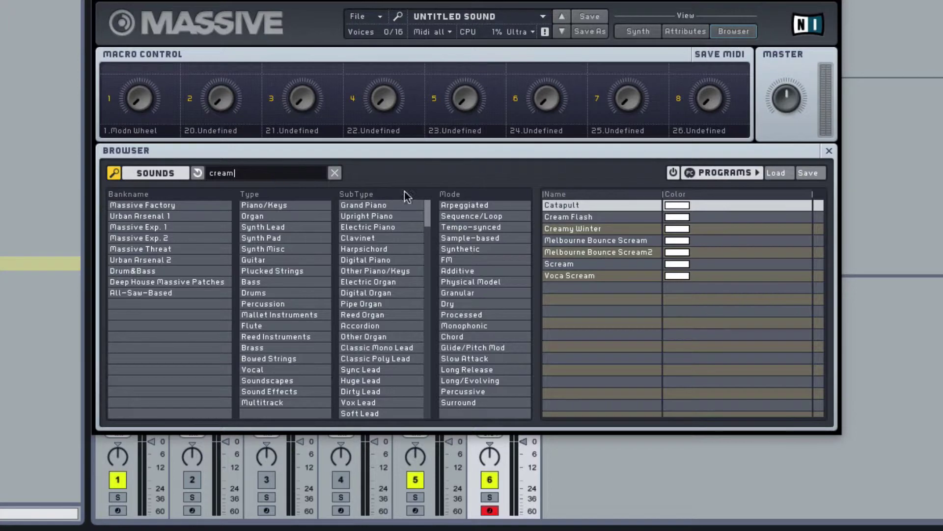
click(594, 218)
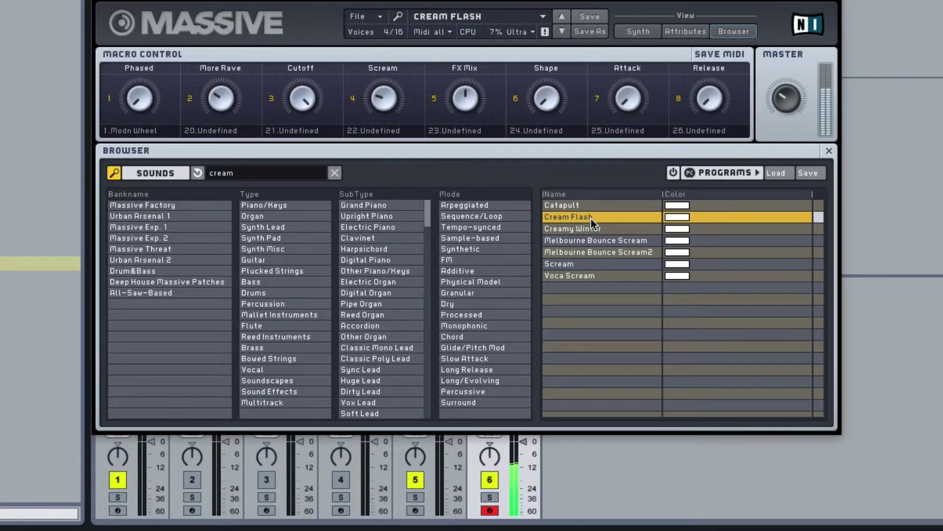
click(638, 31)
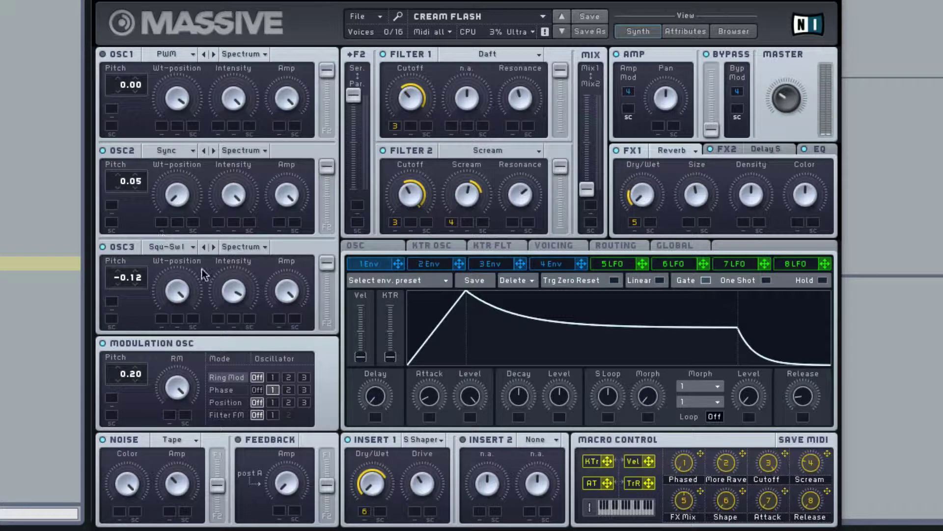
Step: Switch the noise type to Brown with a higher Amp, and turn off Filter 2
click(185, 440)
click(186, 433)
click(182, 438)
click(183, 437)
click(383, 151)
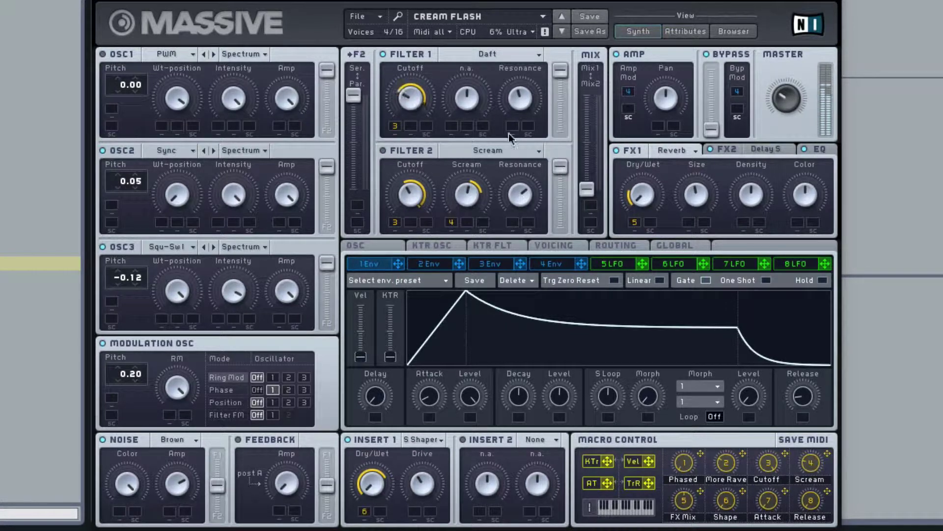
Step: Raise Filter 1's Resonance to the midpoint and look through its filter types, keeping Daft
drag(514, 98, 512, 61)
click(512, 56)
click(512, 56)
click(512, 56)
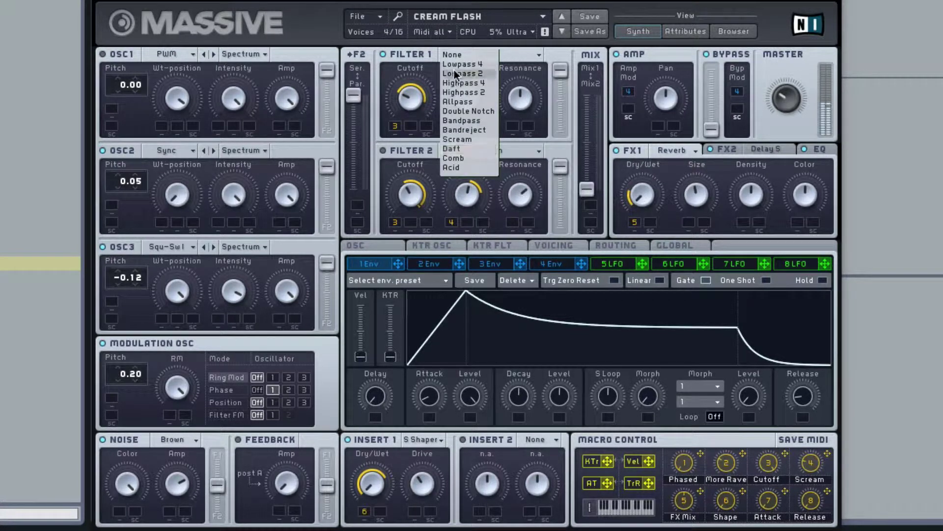
click(412, 114)
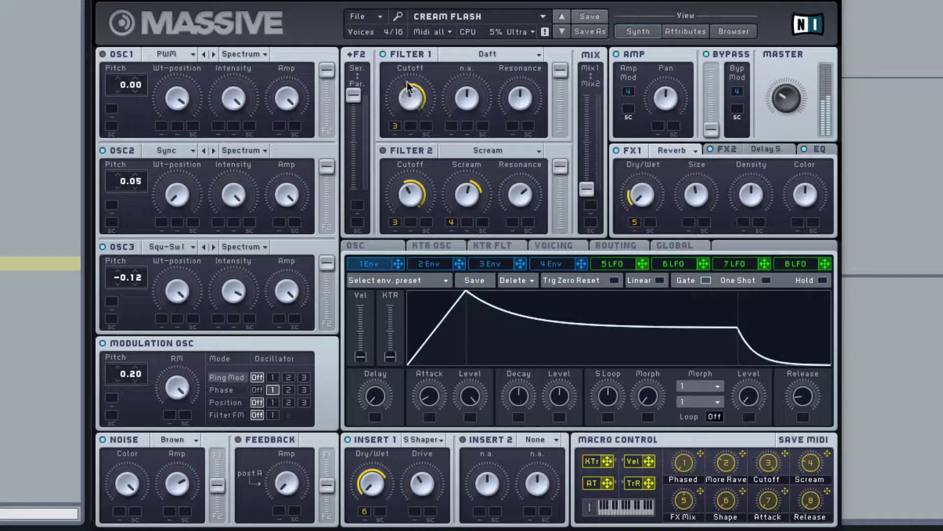
Step: Lower Filter 1's Cutoff and replace its macro 3 modulation with Env 1 modulating upward
mouse_move(400, 122)
mouse_down()
mouse_move(407, 140)
mouse_move(404, 109)
mouse_up()
right_click(395, 126)
click(397, 138)
drag(388, 136, 393, 126)
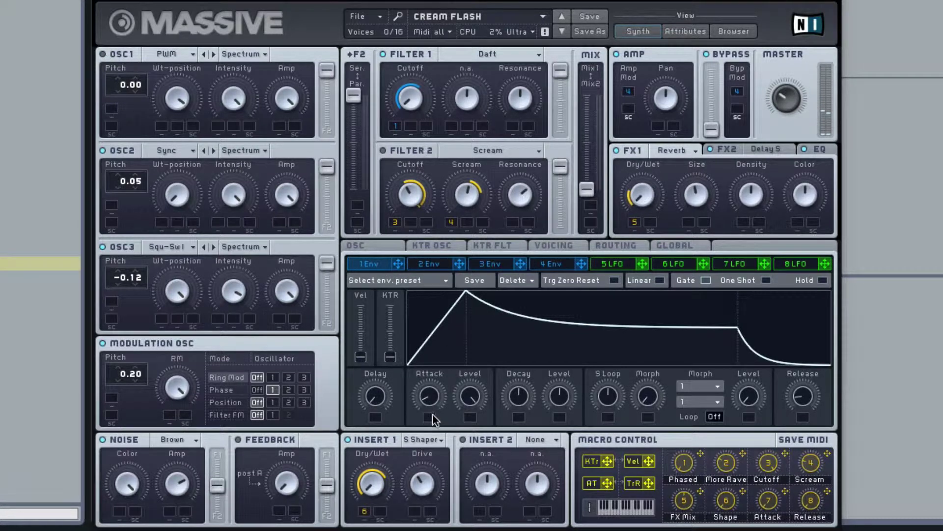
Step: Give Env 1 a long Attack and maximum decay Level, and extend its modulation of Filter 1's Cutoff to the full range
drag(434, 419, 423, 358)
drag(559, 396, 559, 374)
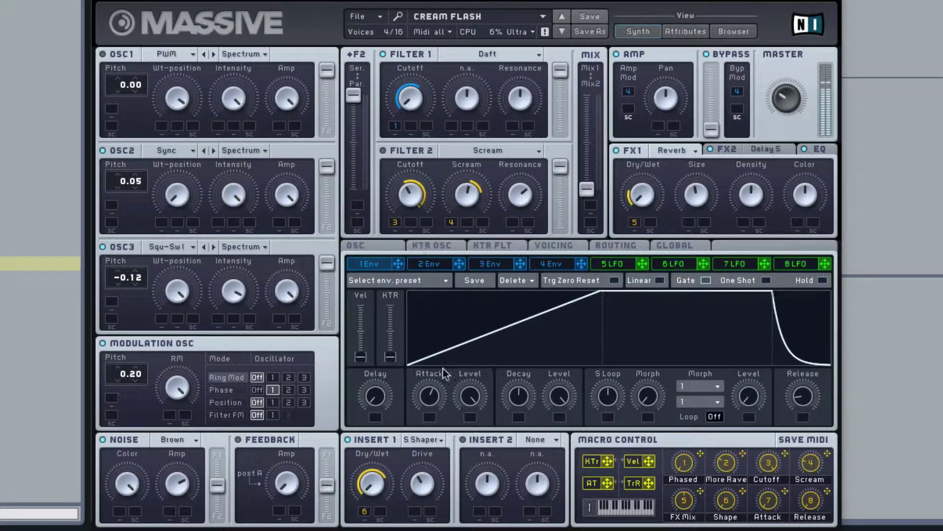
mouse_move(411, 112)
mouse_down()
mouse_move(408, 72)
mouse_move(405, 101)
mouse_up()
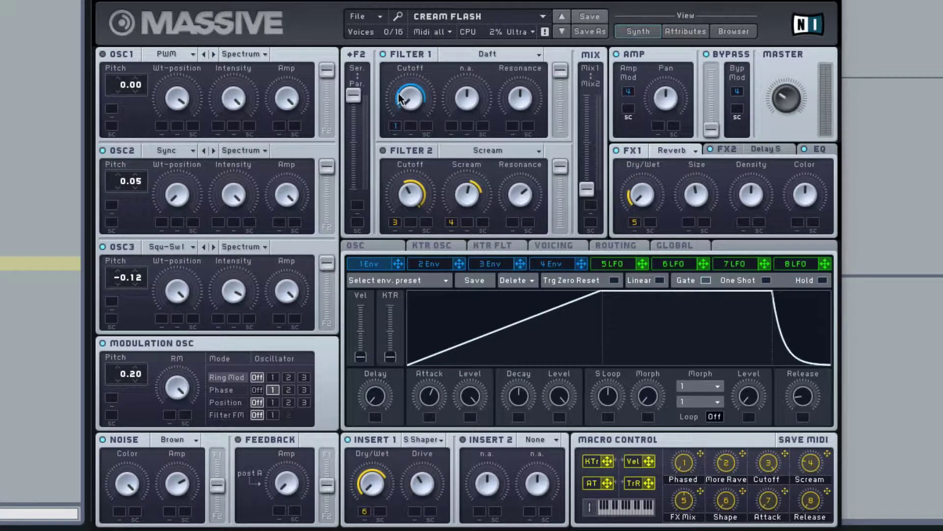
drag(429, 395, 426, 372)
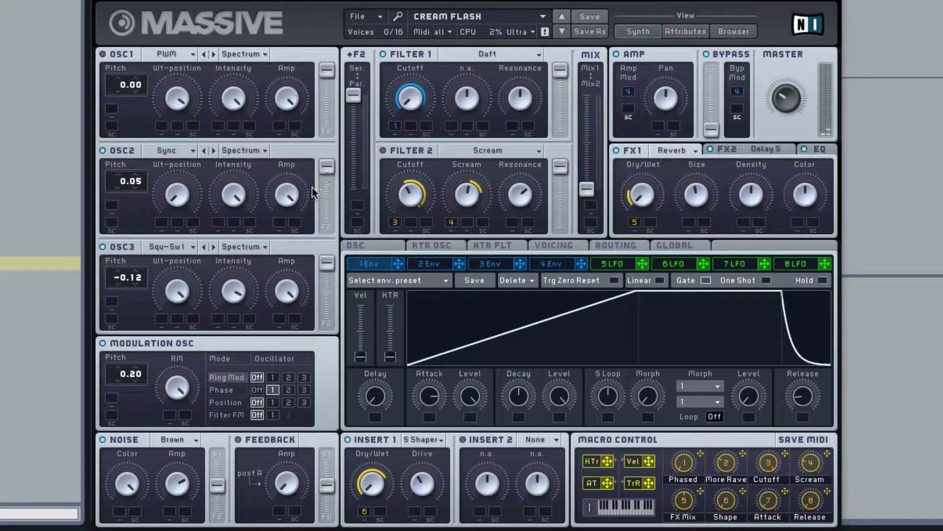
Step: Lower the Amp of OSC2 and OSC3 to slightly above half
drag(287, 195, 287, 182)
drag(287, 291, 282, 311)
Step: Turn Filter 2 back on and remove the macro modulation from its Cutoff and Scream
drag(415, 221, 400, 222)
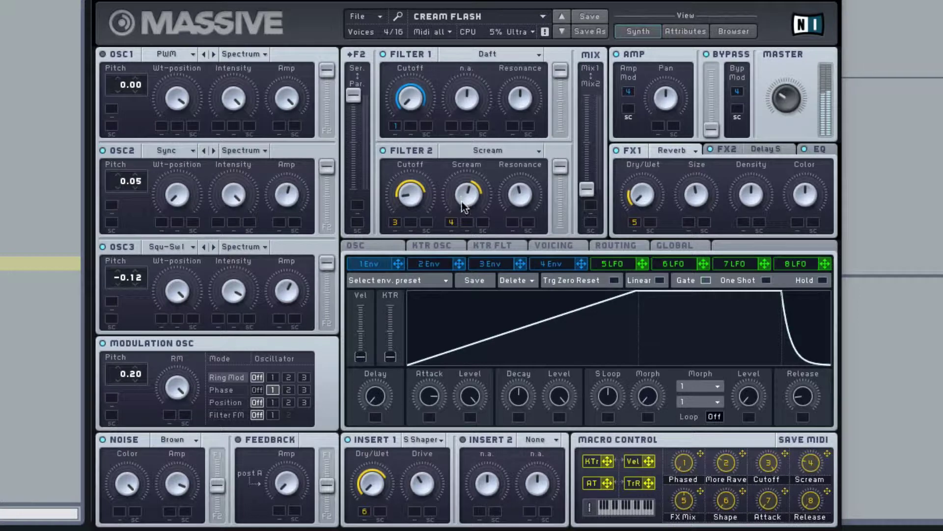
right_click(457, 224)
click(448, 232)
right_click(395, 222)
click(402, 240)
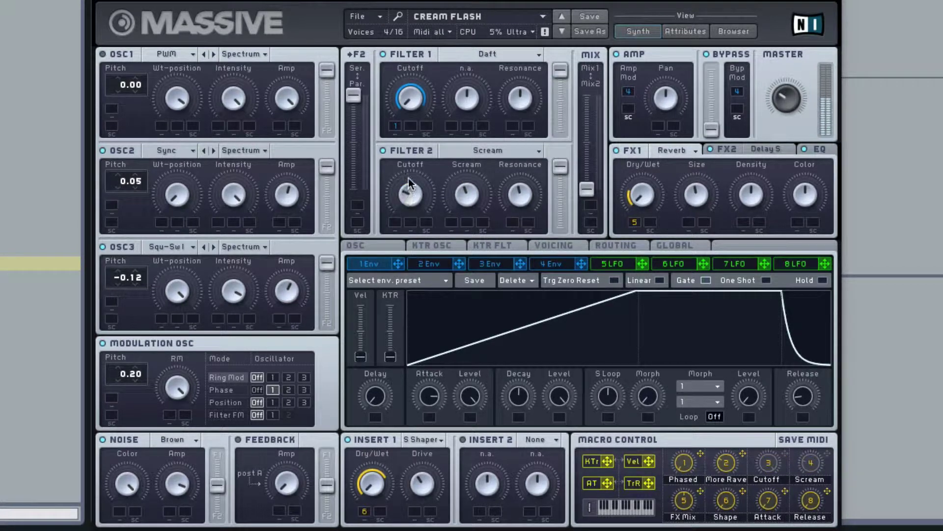
Step: Set Filter 2's Scream to the midpoint with low Resonance, and modulate its Cutoff upward with Env 1
drag(412, 167, 428, 97)
drag(426, 222, 435, 243)
drag(411, 206, 412, 217)
mouse_move(418, 180)
mouse_down()
mouse_move(417, 202)
mouse_move(412, 186)
mouse_up()
drag(414, 149, 415, 145)
drag(516, 216, 524, 236)
mouse_move(426, 211)
mouse_down()
mouse_move(425, 243)
mouse_move(427, 201)
mouse_up()
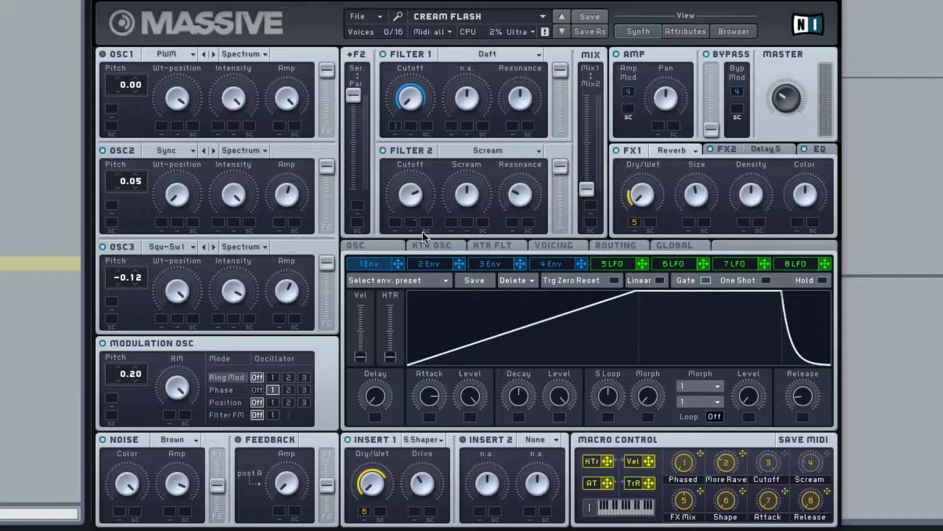
drag(397, 226, 409, 205)
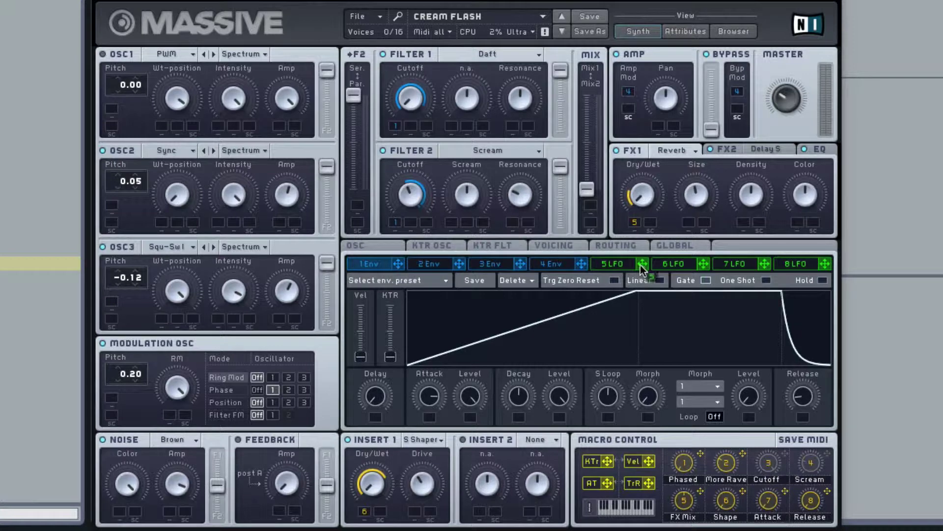
Step: Assign LFO 5 to the amp's Pan with a moderate modulation range
click(614, 265)
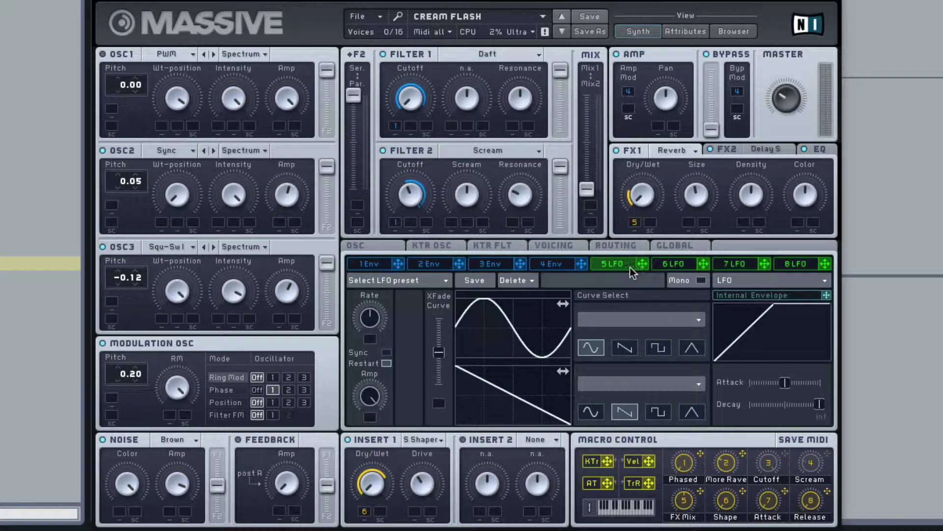
drag(644, 267, 659, 113)
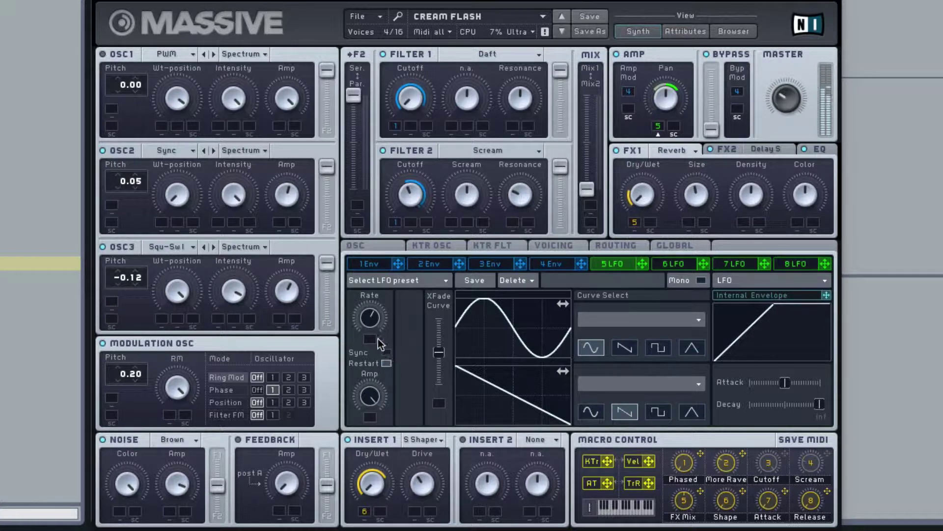
drag(660, 128, 659, 127)
Step: Modulate LFO 5's Rate and Amp upward with Env 1, starting both from lower base values
drag(399, 264, 377, 320)
click(371, 340)
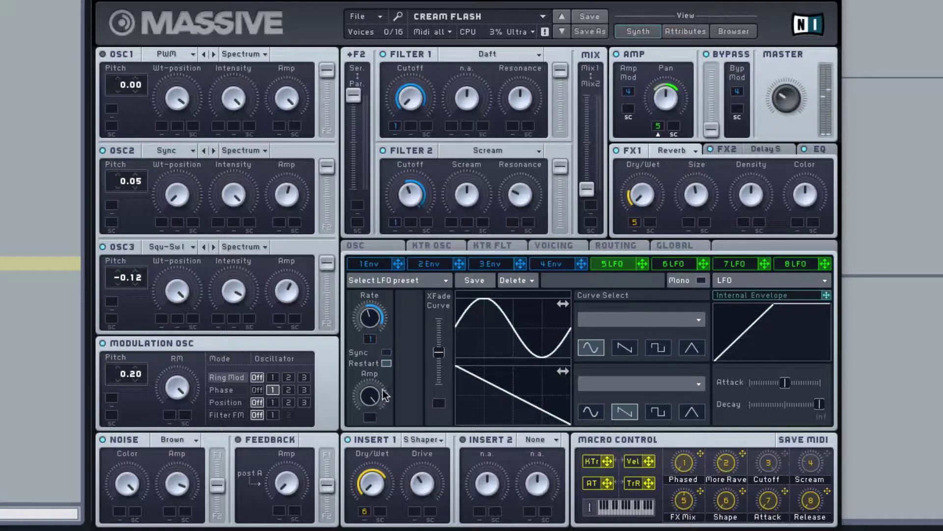
drag(379, 320, 376, 330)
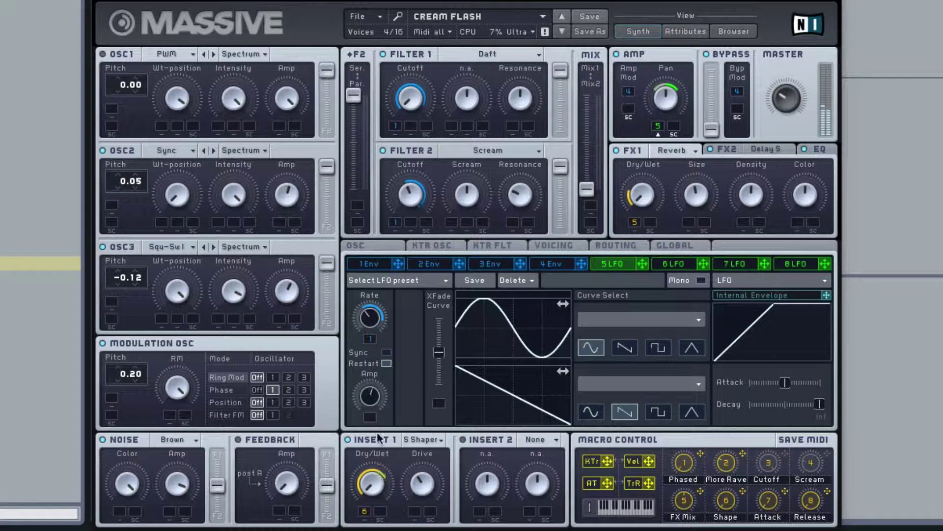
drag(399, 265, 370, 417)
drag(369, 413, 364, 379)
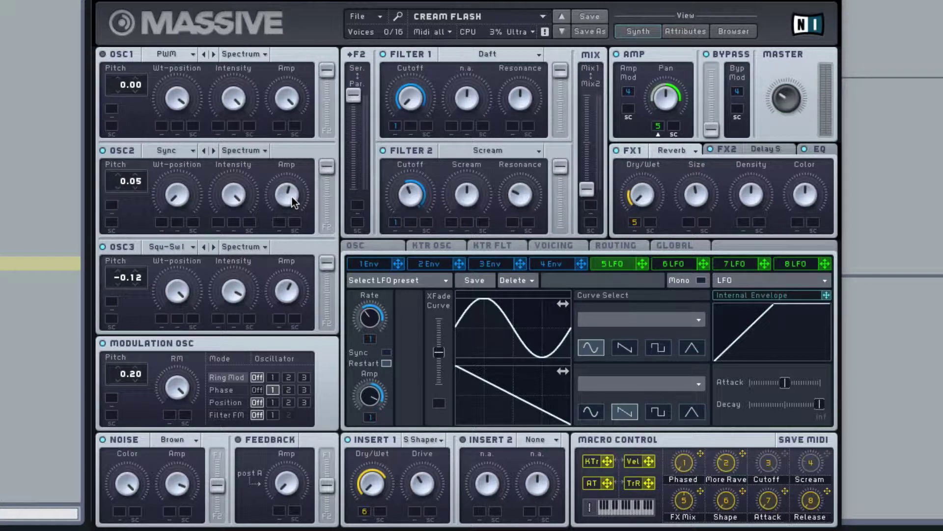
Step: Modulate the Amp of OSC2 and OSC3 upward with Env 1, and display Env 1's settings
drag(399, 264, 279, 223)
drag(395, 264, 287, 275)
drag(279, 226, 280, 196)
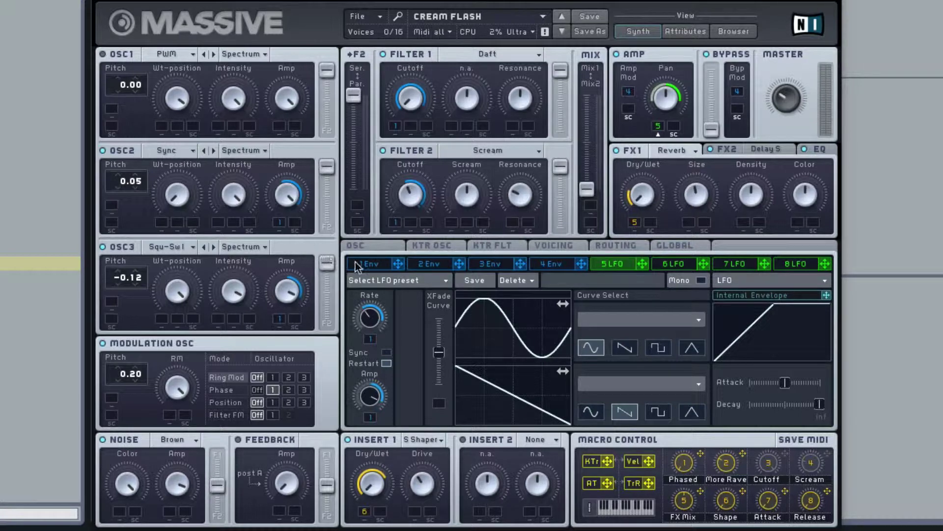
click(379, 264)
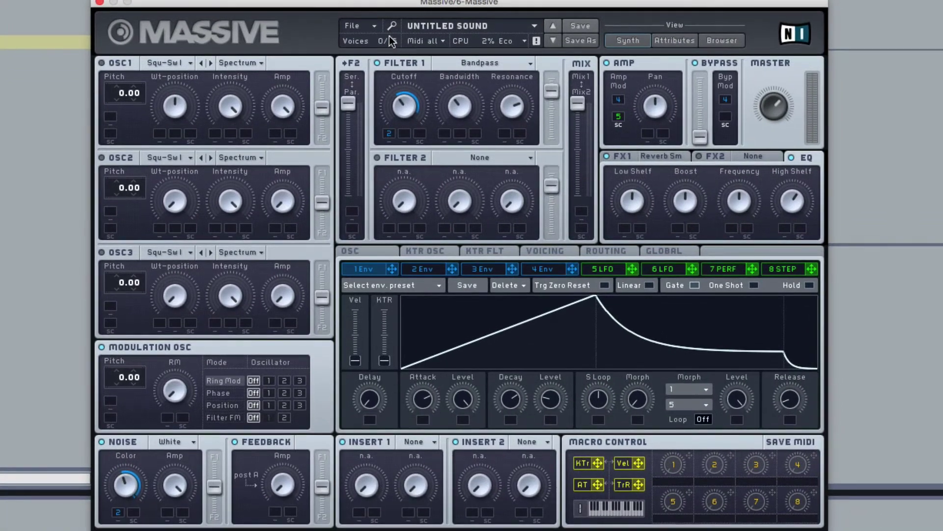
Step: Start a new sound and switch off all three oscillators, the modulation oscillator, both filters and both inserts
click(386, 34)
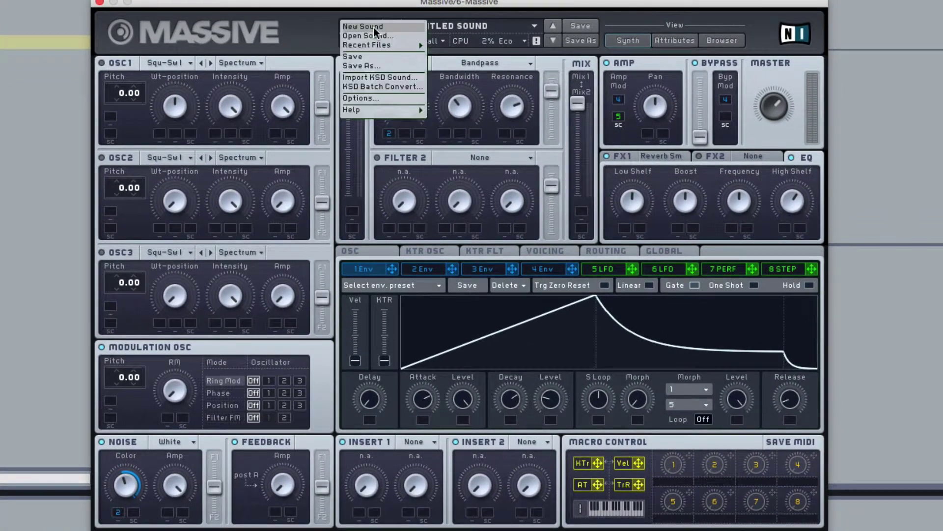
click(371, 27)
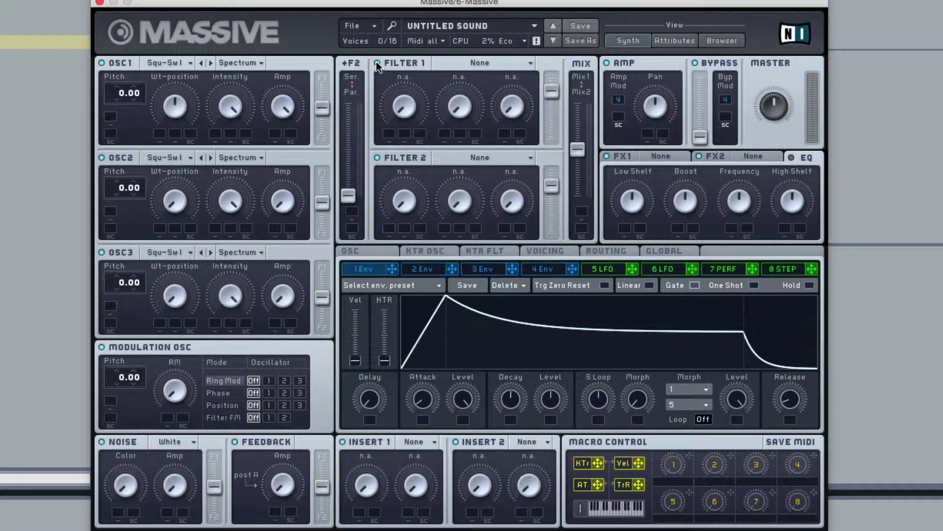
click(102, 63)
click(102, 157)
click(101, 252)
click(102, 346)
click(455, 441)
click(343, 441)
Step: Turn the noise Amp and Color up to maximum
drag(173, 497, 183, 426)
mouse_move(129, 491)
mouse_down()
mouse_move(133, 397)
mouse_move(129, 505)
mouse_move(127, 476)
mouse_up()
Step: Try the Aluminium noise type, return to White noise and set its Color to about three-quarters
click(193, 442)
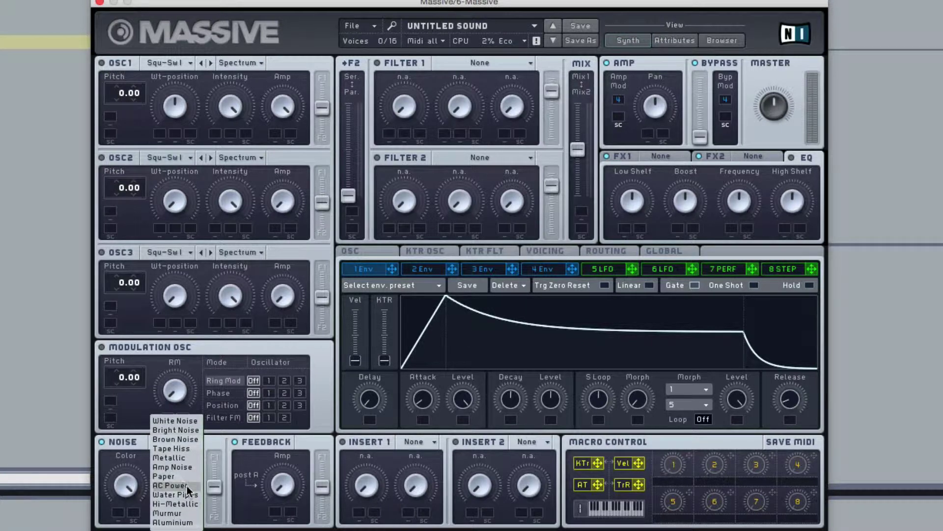
click(183, 522)
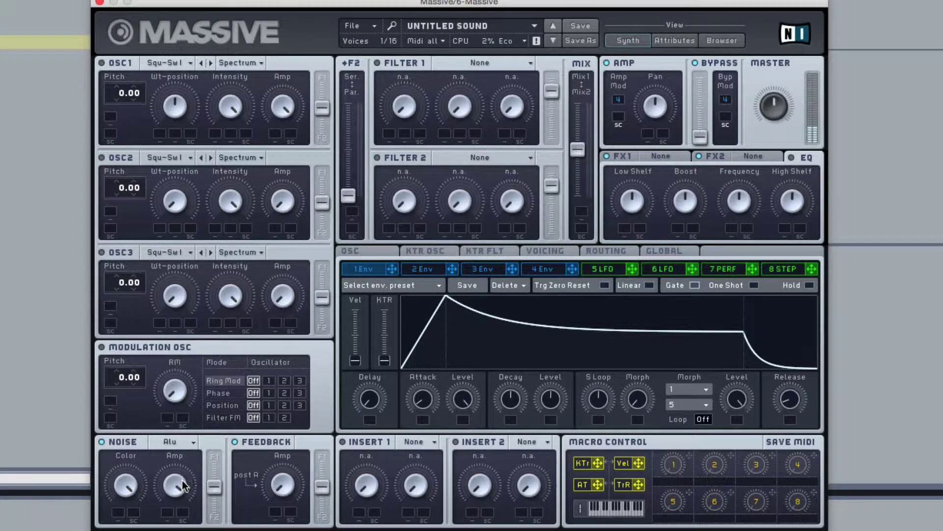
mouse_move(128, 486)
mouse_down()
mouse_move(135, 508)
mouse_move(139, 483)
mouse_up()
click(192, 442)
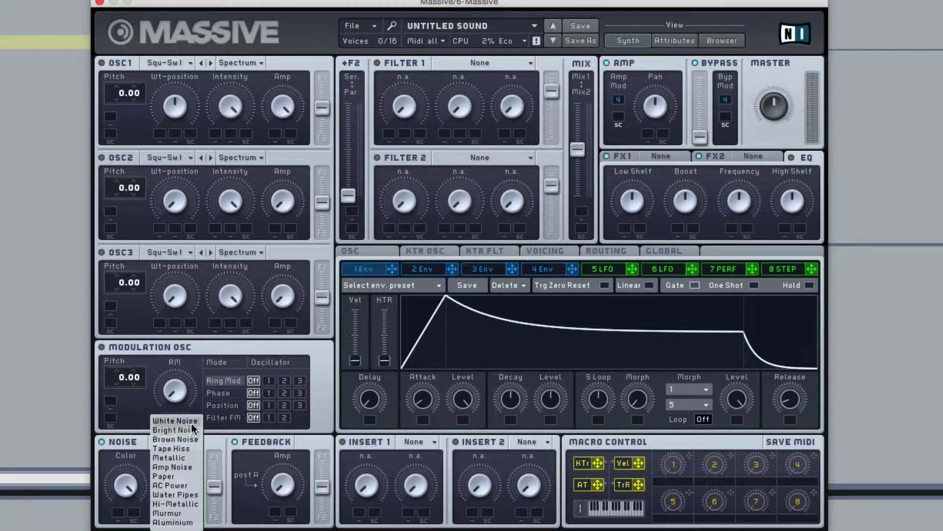
click(192, 423)
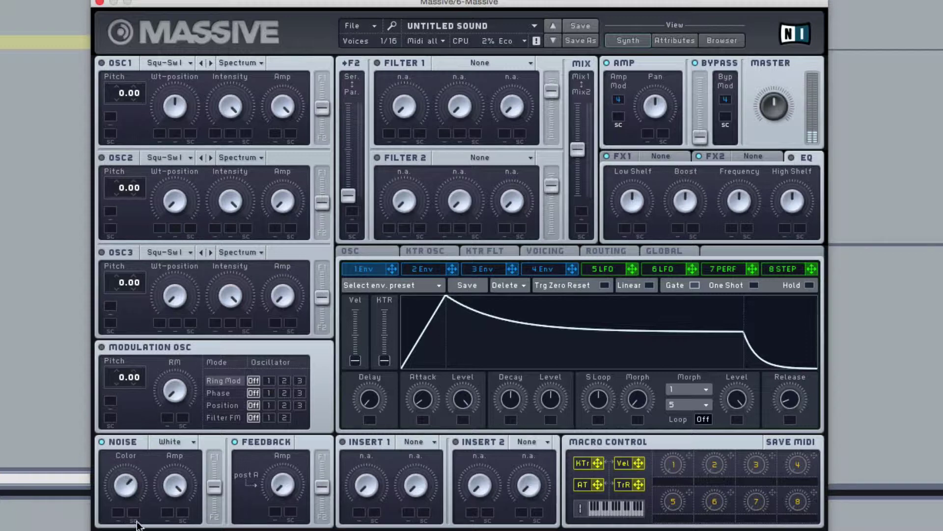
drag(137, 525, 139, 511)
Step: Turn on Filter 1 with serial filter routing and set the output mix fully to Mix1
drag(348, 196, 348, 103)
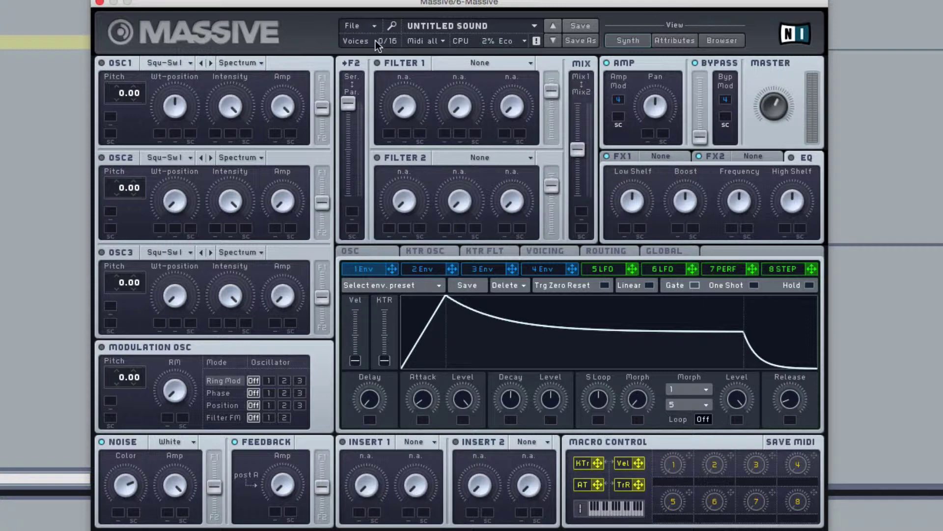
click(377, 63)
drag(577, 149, 578, 103)
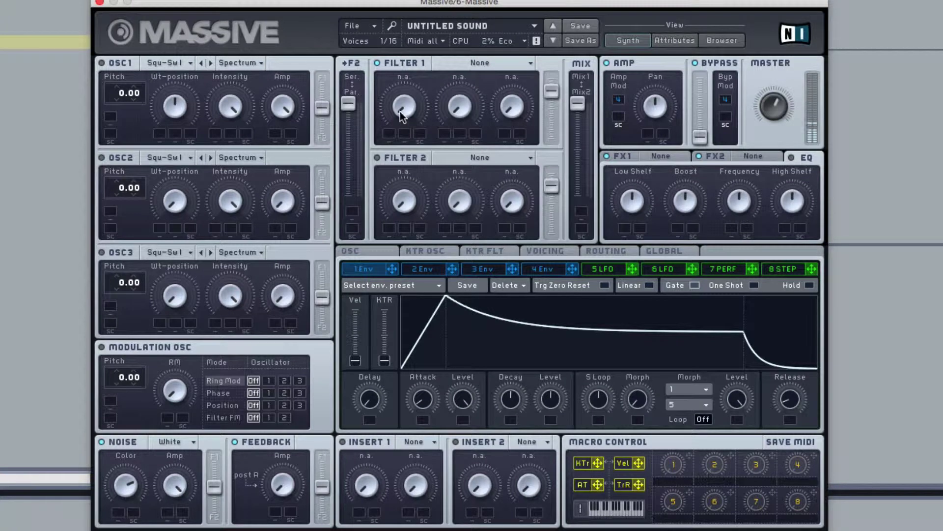
Step: Set Filter 1 to Bandpass with a high Cutoff and fairly low Bandwidth and Resonance
click(482, 66)
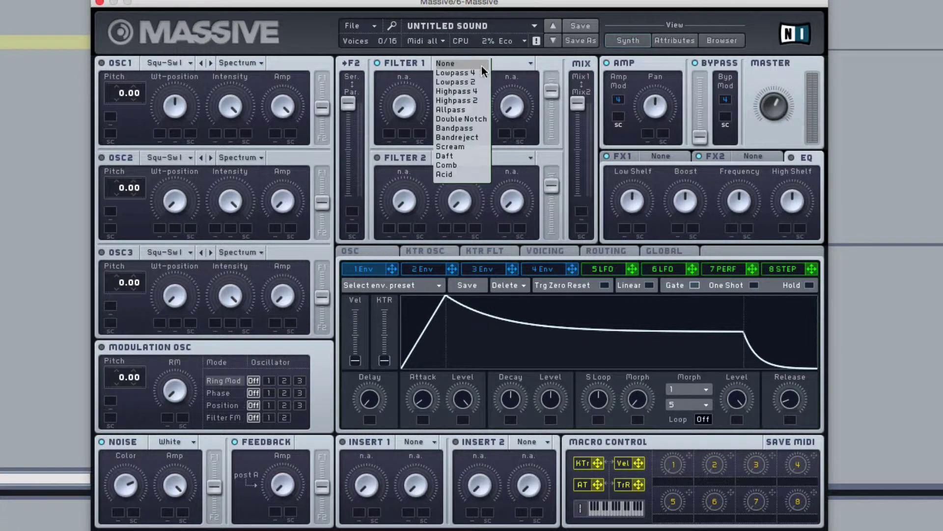
click(454, 129)
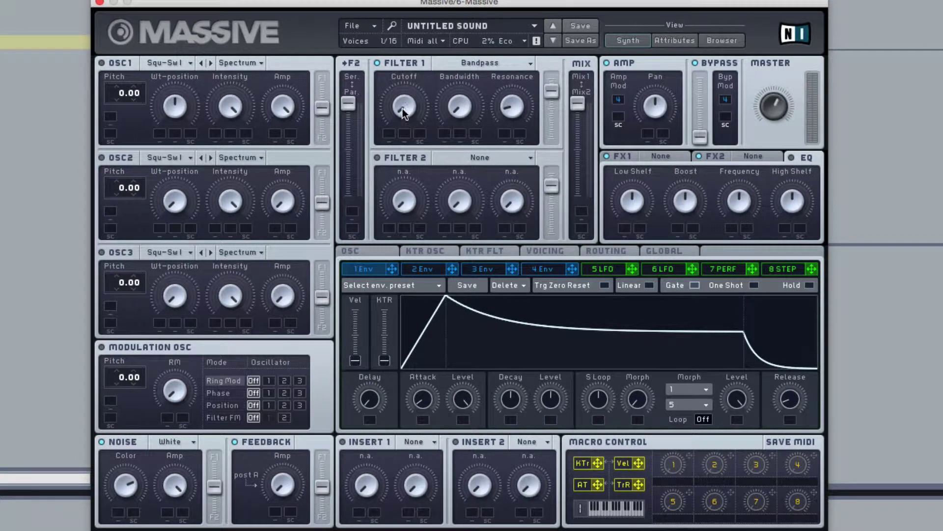
drag(404, 105, 404, 79)
drag(460, 118, 463, 65)
drag(510, 112, 527, 80)
drag(404, 109, 403, 106)
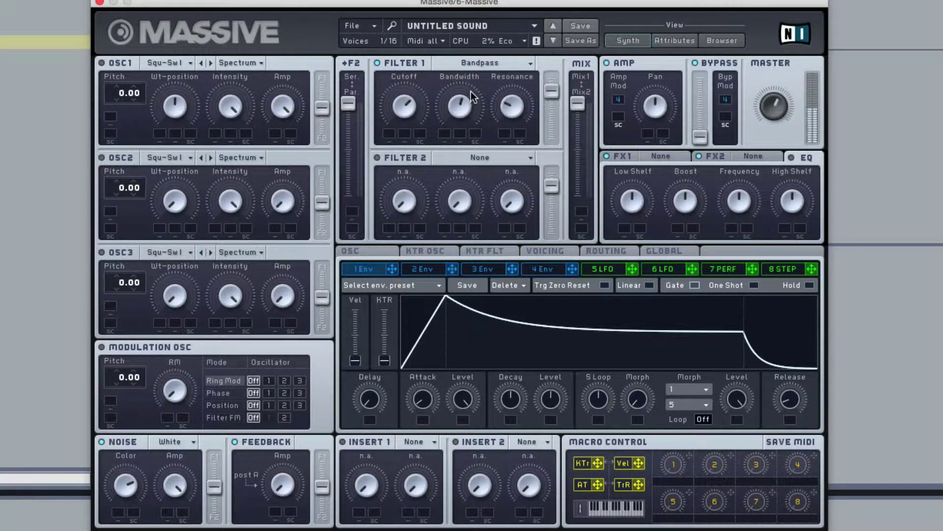
drag(471, 91, 469, 99)
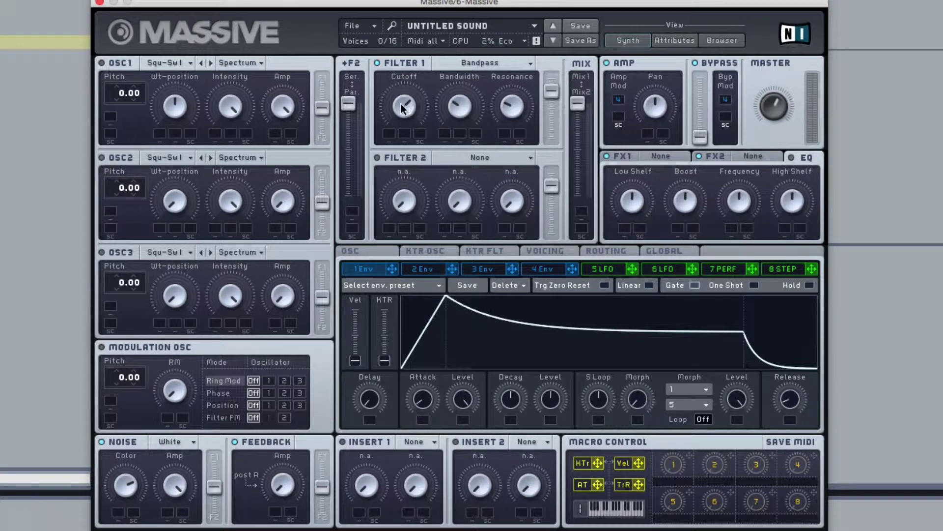
drag(409, 144, 412, 121)
drag(410, 166, 417, 107)
Step: Give Env 4 a long Attack, a full decay Level and a long Release
click(547, 270)
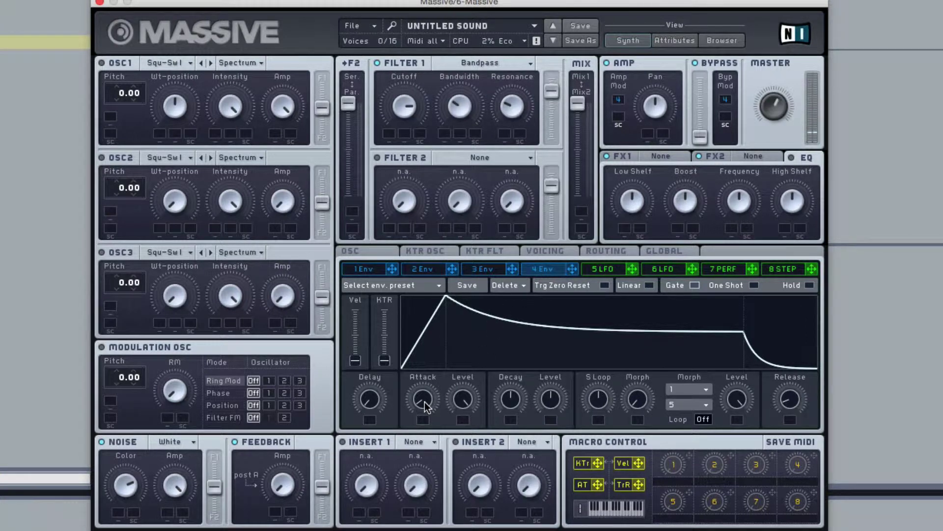
drag(423, 402, 429, 320)
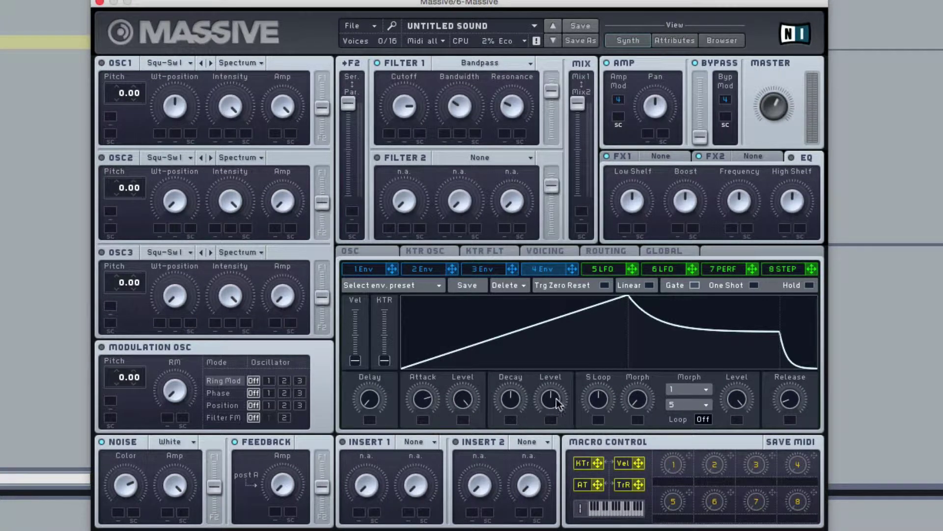
drag(557, 403, 545, 258)
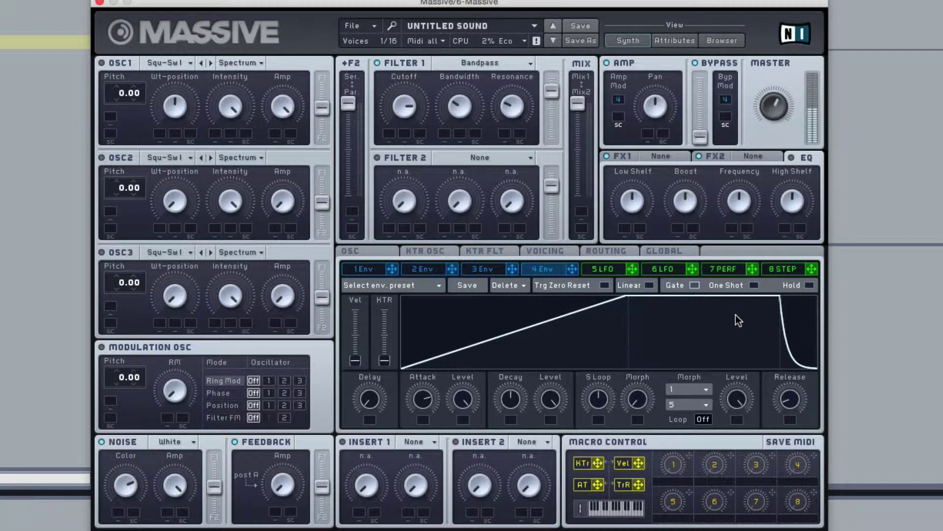
drag(781, 402, 806, 346)
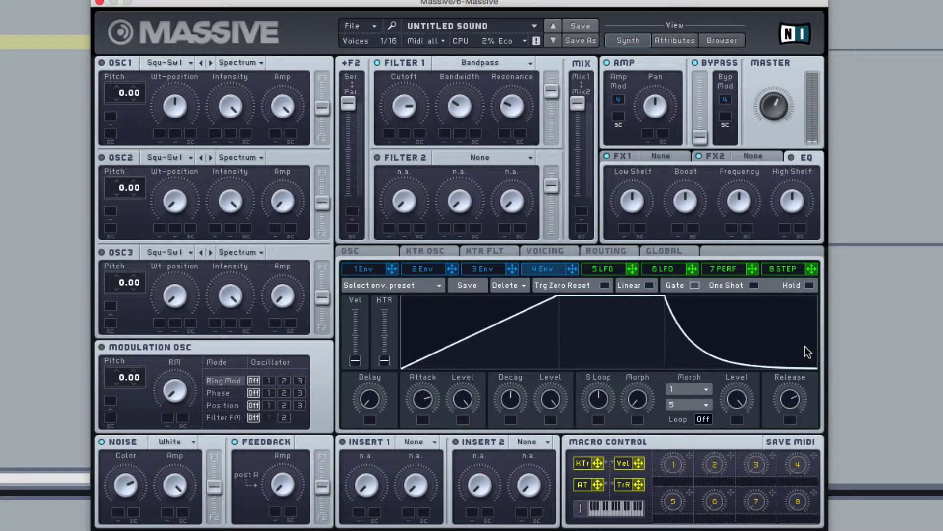
drag(792, 397, 794, 401)
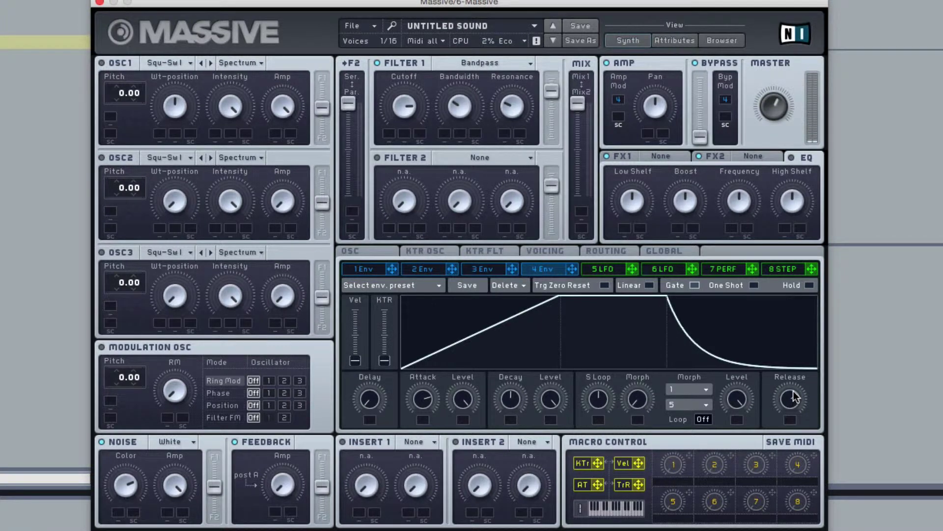
Step: Modulate the Filter 1 Cutoff upward with Env 1, giving that envelope a long Attack, full decay Level and long Release
click(379, 273)
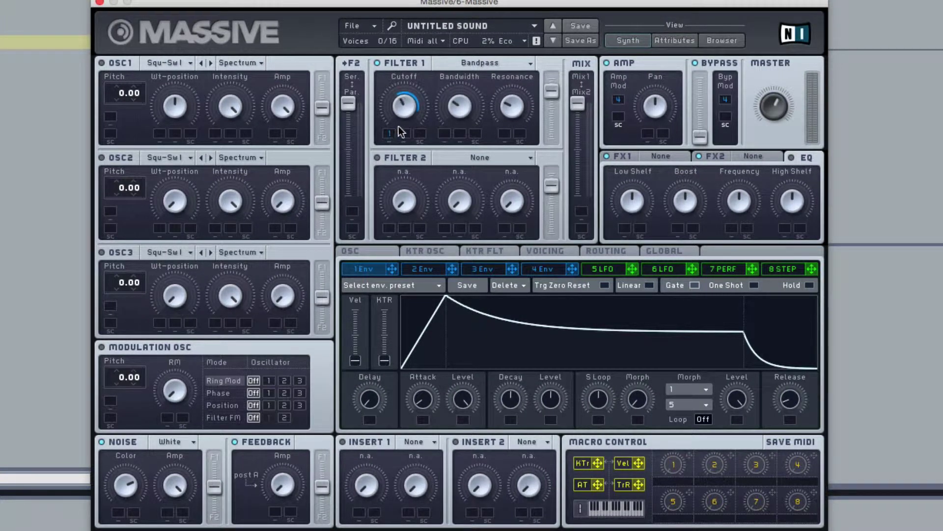
drag(424, 396, 433, 329)
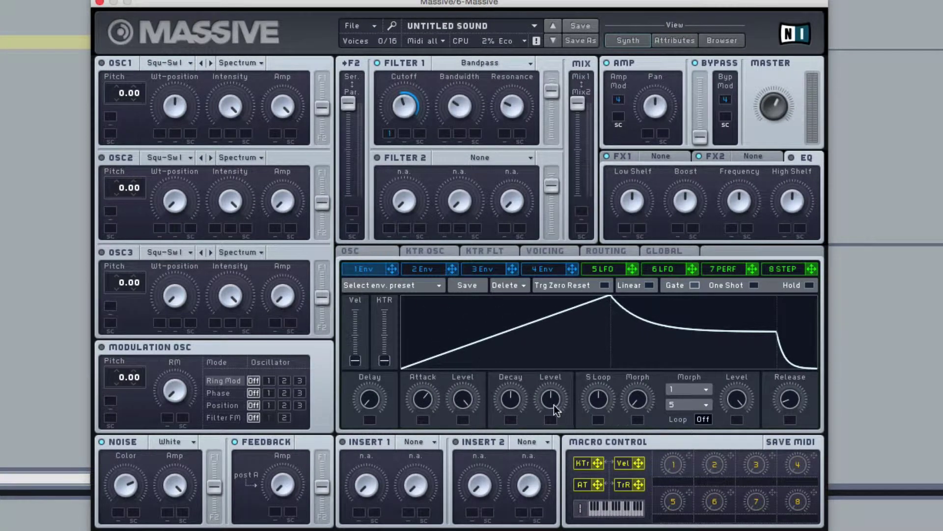
drag(554, 405, 549, 268)
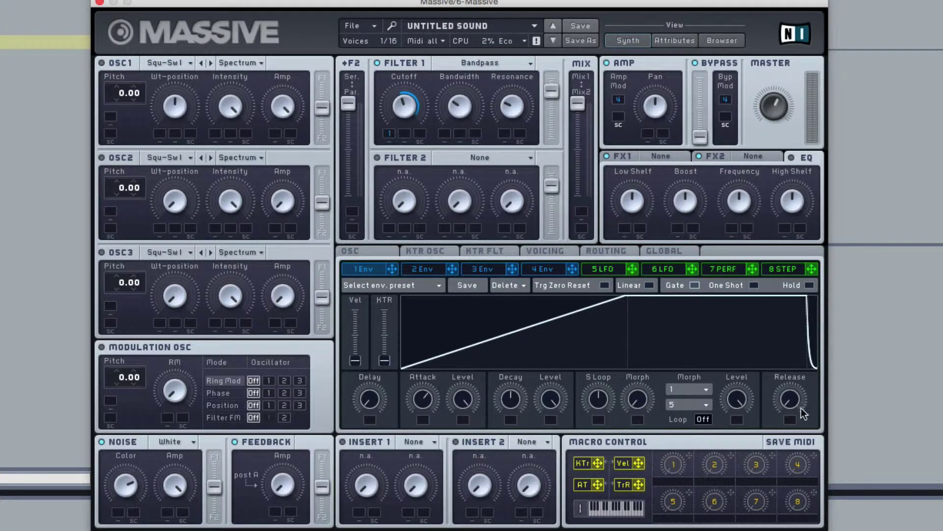
mouse_move(794, 400)
mouse_down()
mouse_move(794, 282)
mouse_move(791, 411)
mouse_up()
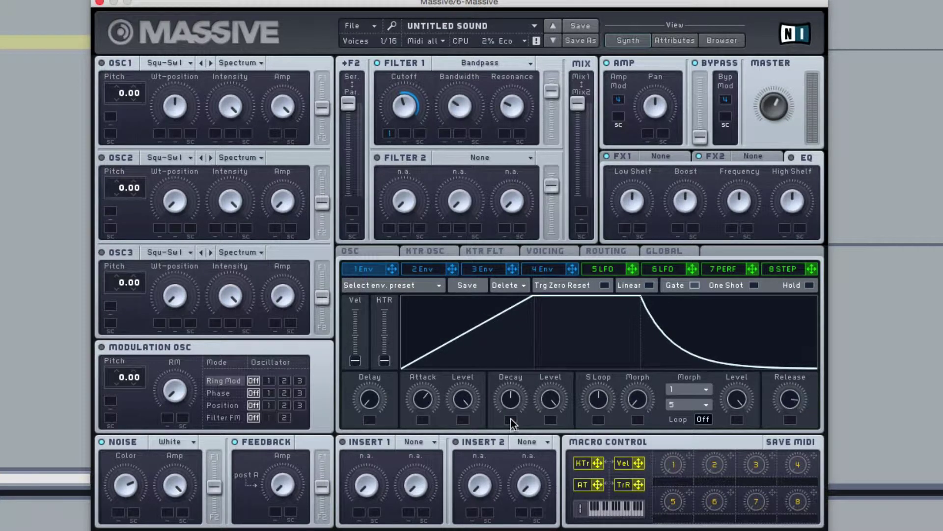
Step: Lengthen the Env 1 Attack and slightly shorten the Env 4 Attack
drag(420, 400, 420, 327)
drag(423, 403, 421, 414)
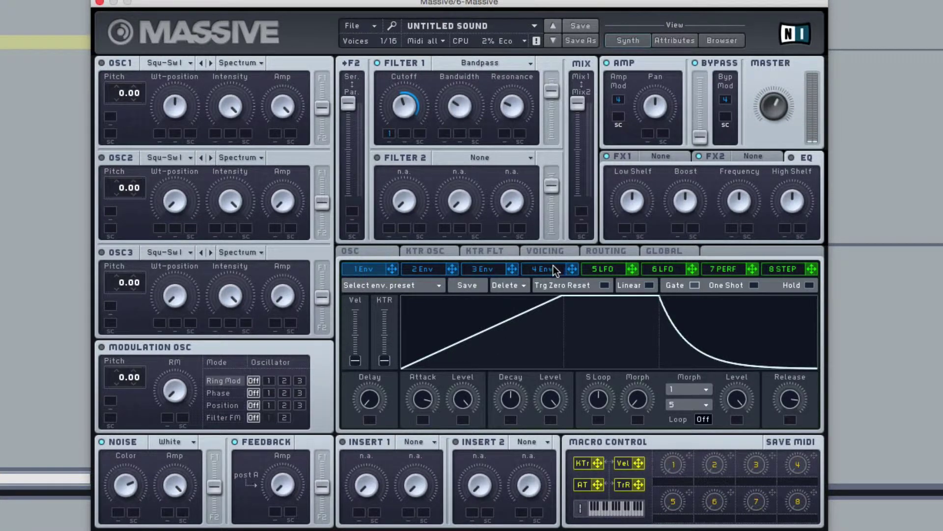
drag(421, 402, 425, 420)
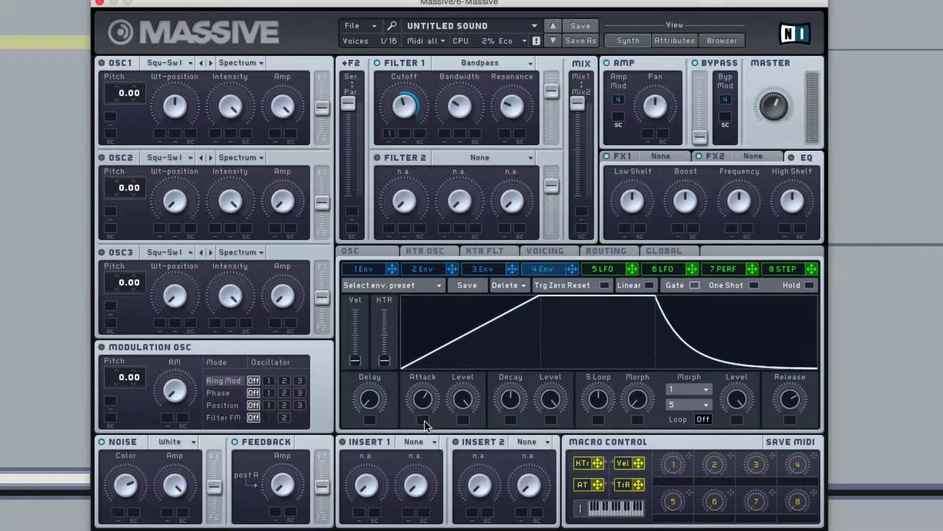
drag(423, 403, 423, 400)
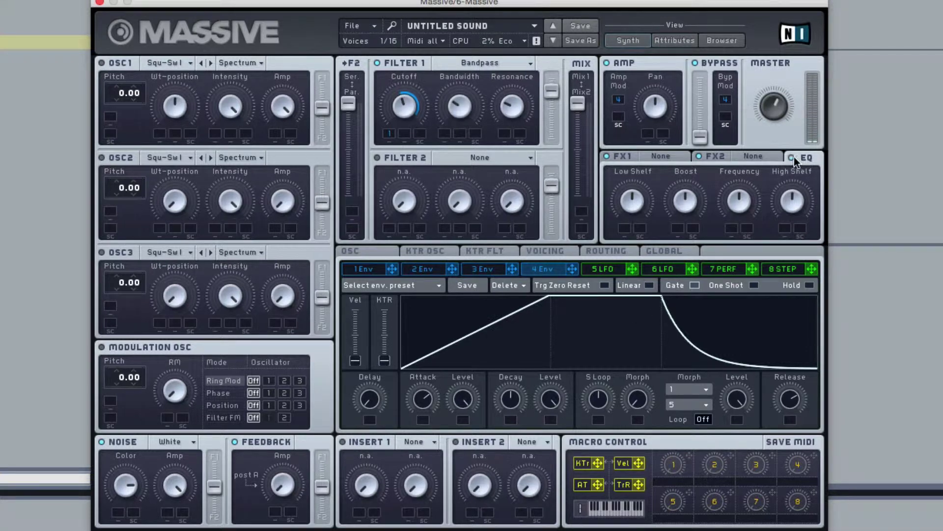
Step: Turn on the EQ with a slight High Shelf boost and load the small Reverb in FX1 with Dry/Wet just under halfway
drag(790, 206, 791, 194)
click(675, 158)
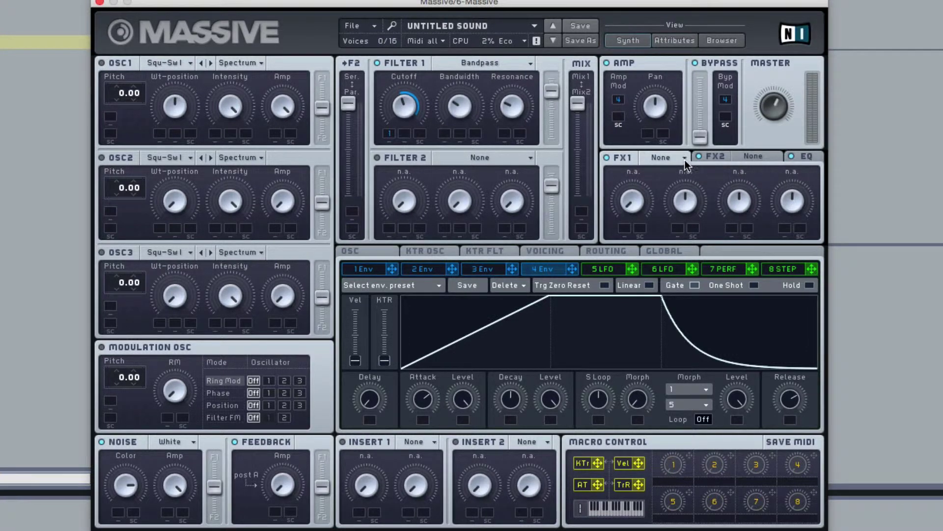
click(685, 158)
click(687, 178)
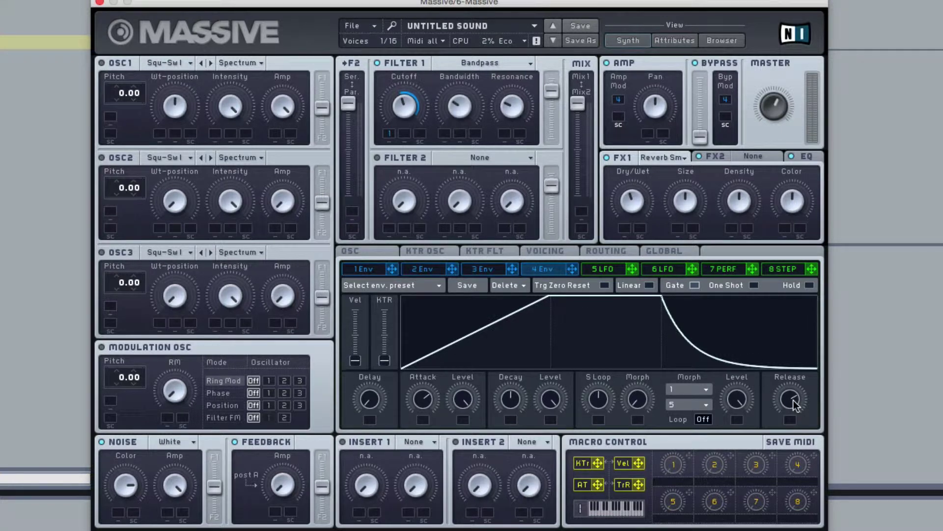
Step: Shorten the Env 4 Release slightly
drag(794, 405, 791, 410)
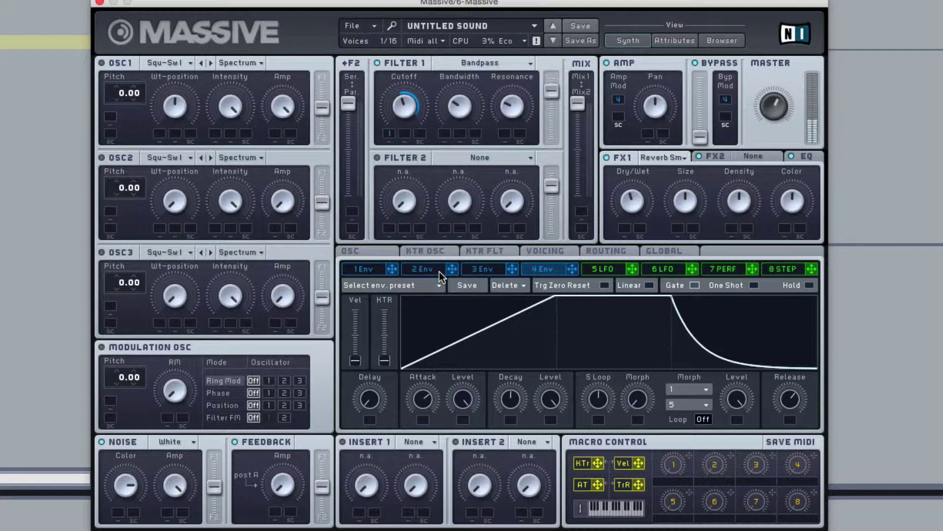
Step: Raise the vibrato Rate, modulate its Depth with the internal envelope, and set that envelope's Decay to maximum
click(375, 252)
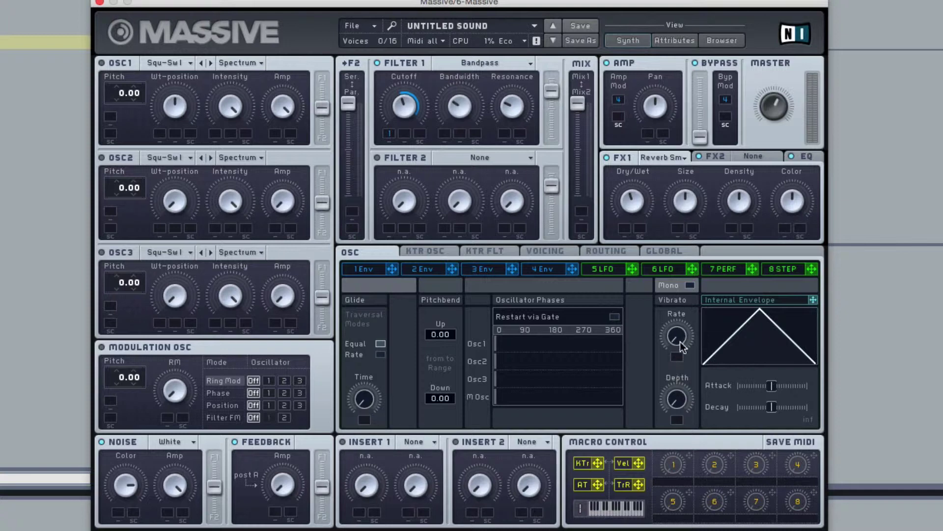
drag(682, 381, 688, 349)
drag(677, 317, 690, 265)
drag(771, 408, 717, 402)
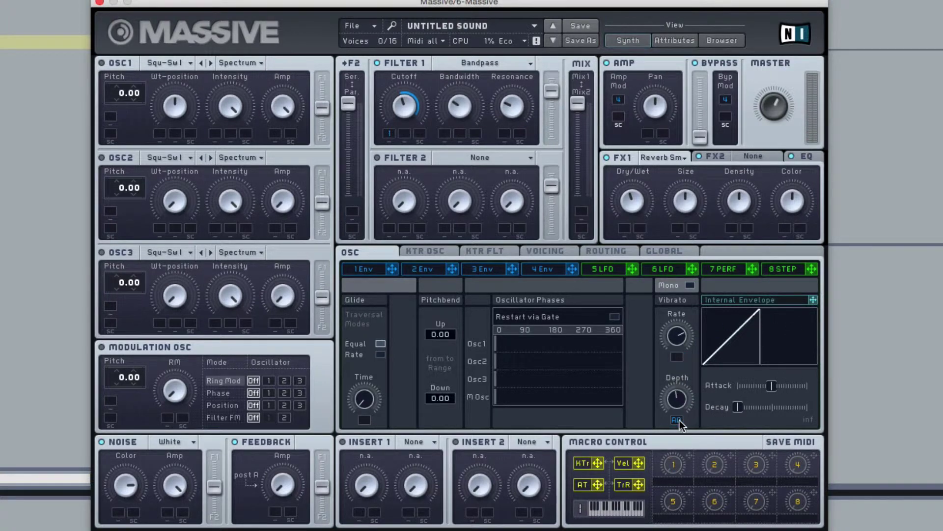
mouse_move(681, 408)
mouse_down()
mouse_move(671, 421)
mouse_move(676, 412)
mouse_up()
drag(737, 408, 836, 409)
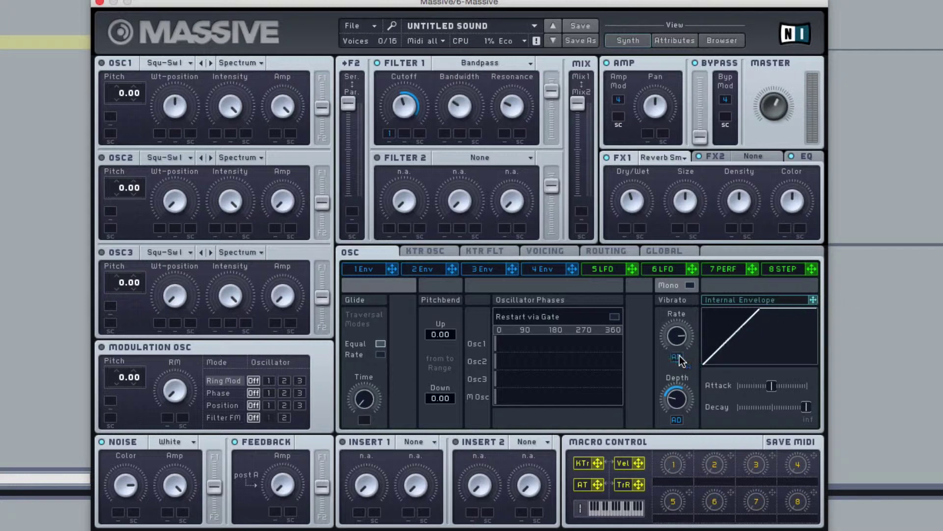
Step: Modulate the vibrato Rate upward with the internal envelope and set its base value to about the middle
drag(676, 361, 666, 374)
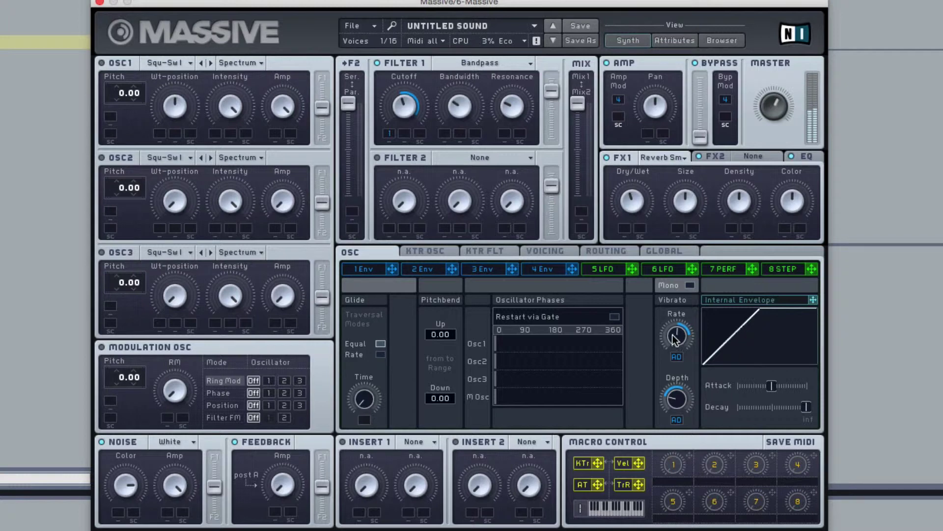
drag(672, 333, 673, 320)
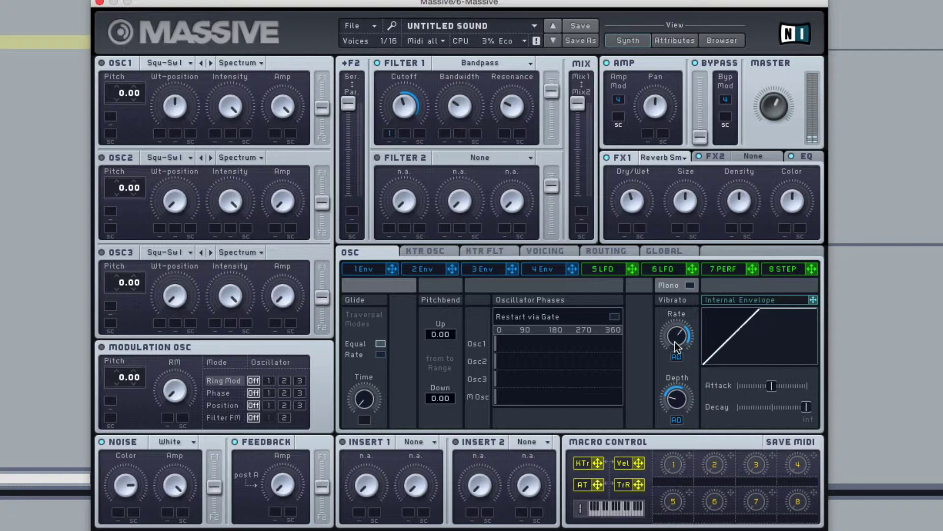
drag(674, 341, 672, 362)
Step: Modulate the Amp Pan with LFO 5, assign Env 2 to that LFO's Rate, and set a low base Rate with a wide modulation range
click(604, 269)
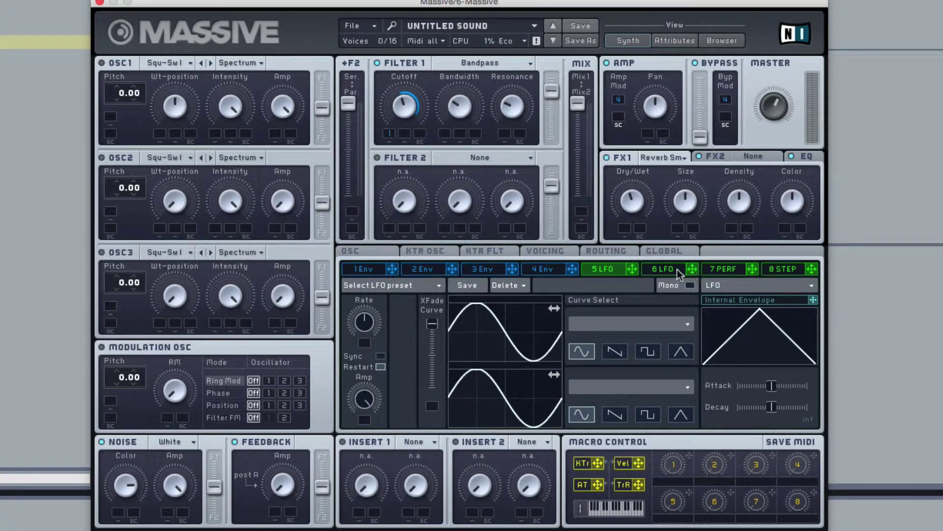
mouse_move(636, 269)
mouse_down()
mouse_move(659, 158)
mouse_move(649, 133)
mouse_move(655, 111)
mouse_up()
drag(450, 269, 365, 329)
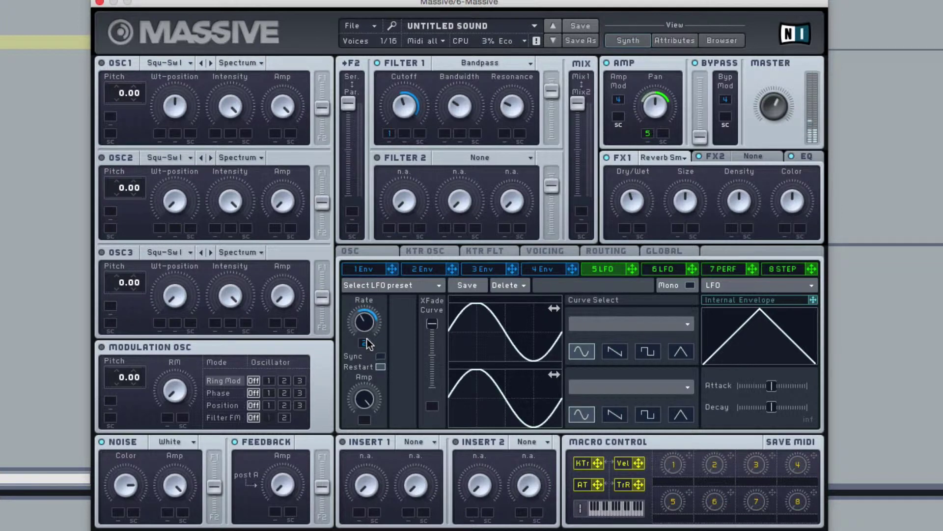
drag(364, 326, 372, 361)
drag(369, 326, 365, 347)
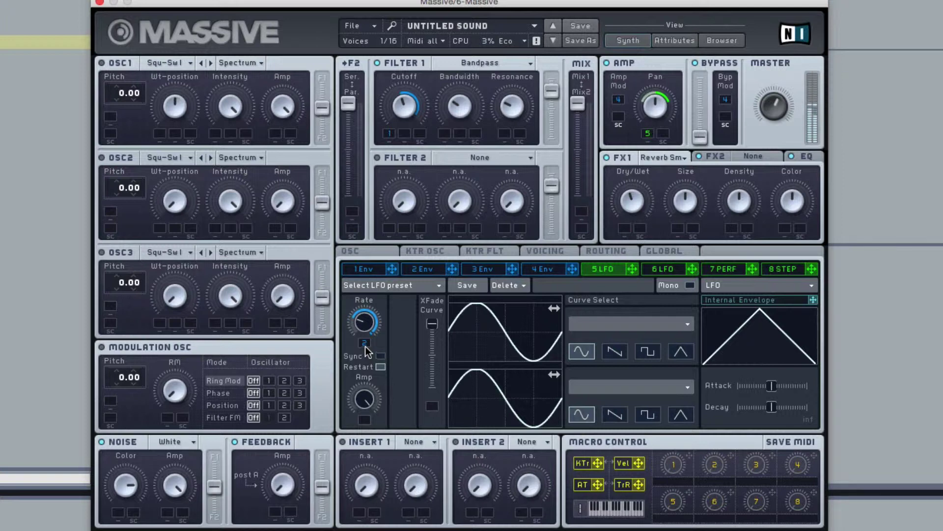
Step: Replace Env 2 with Env 3 as the modulator of the LFO 5 Rate
click(493, 267)
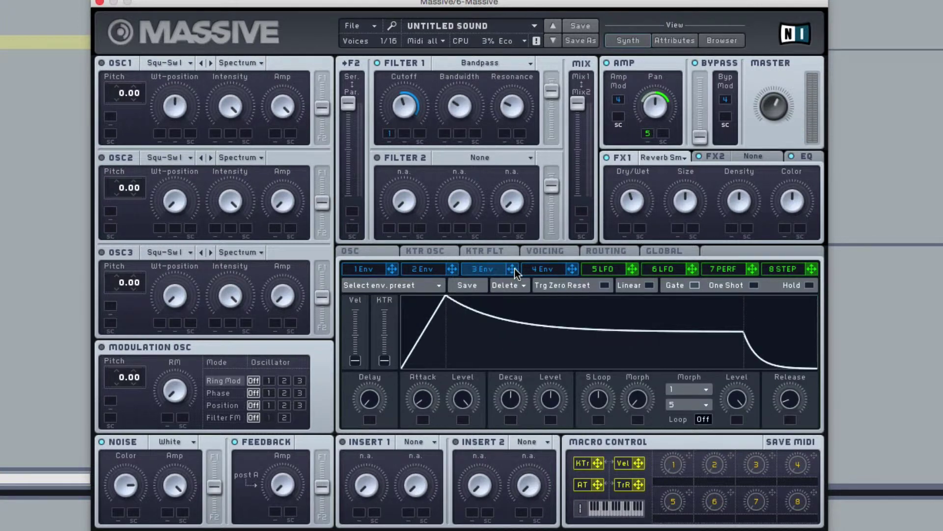
click(384, 251)
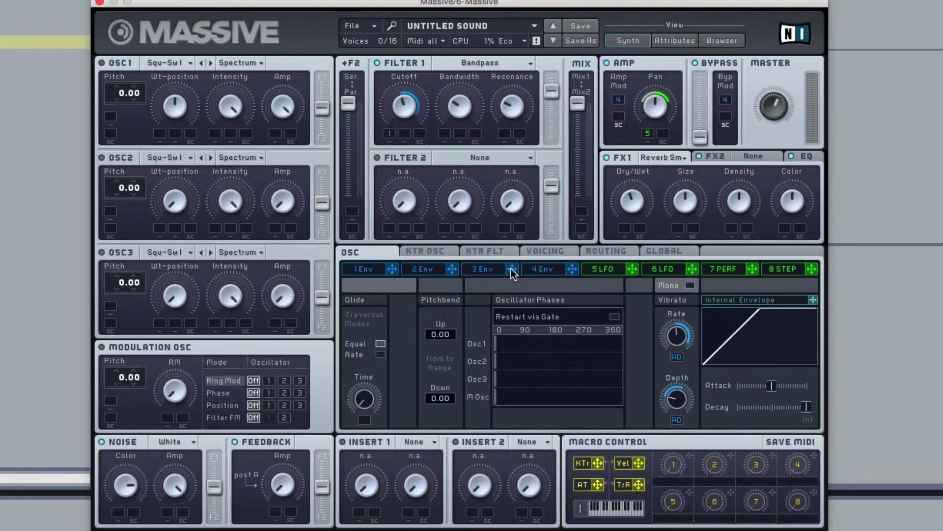
click(606, 249)
click(559, 251)
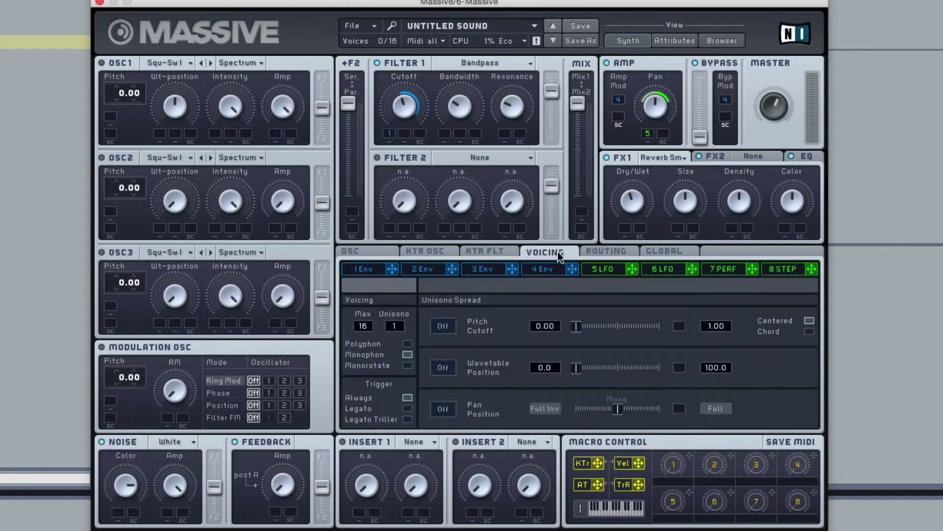
click(605, 250)
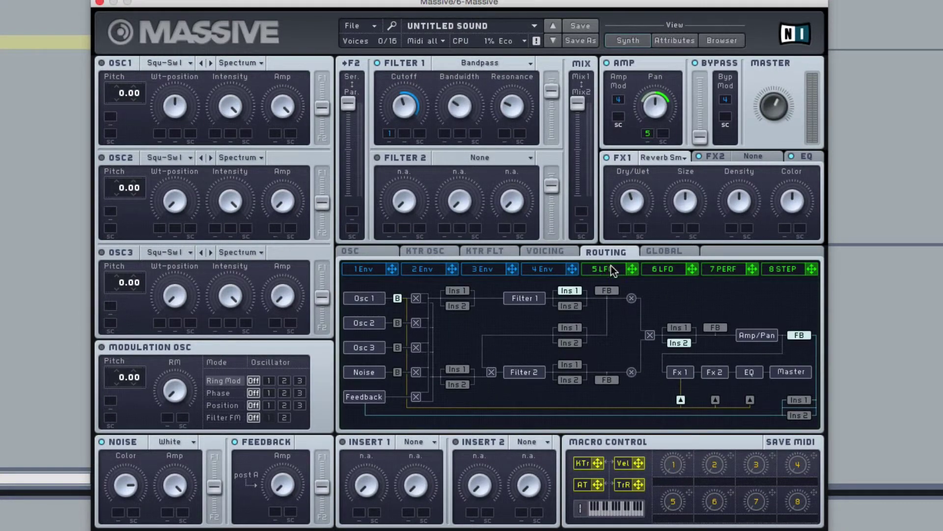
click(664, 270)
click(618, 270)
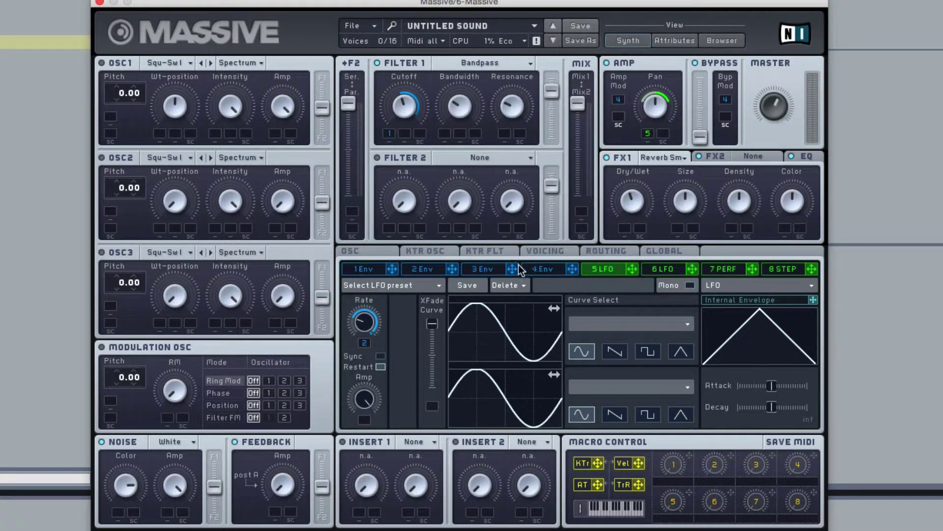
drag(449, 292, 362, 341)
Step: Give Env 3 a long Attack and set its decay Level to maximum
click(491, 270)
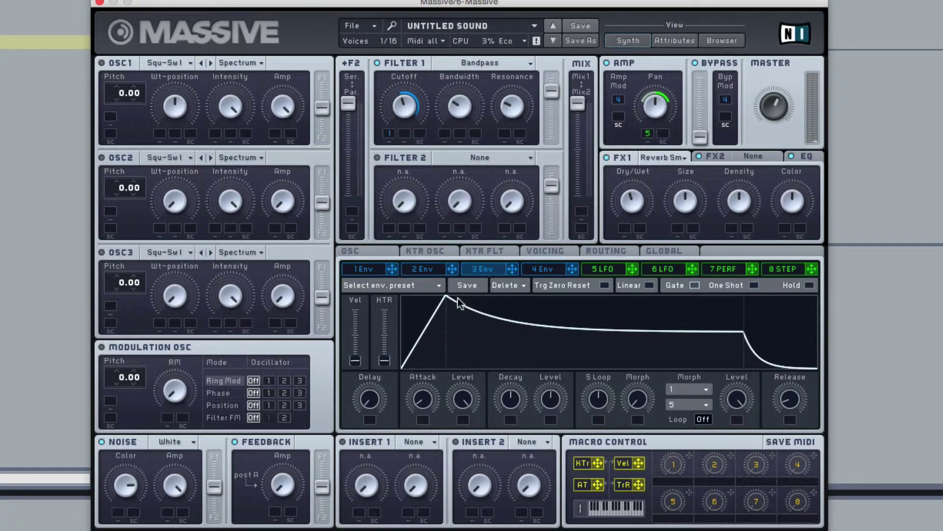
drag(421, 399, 435, 359)
drag(550, 396, 582, 314)
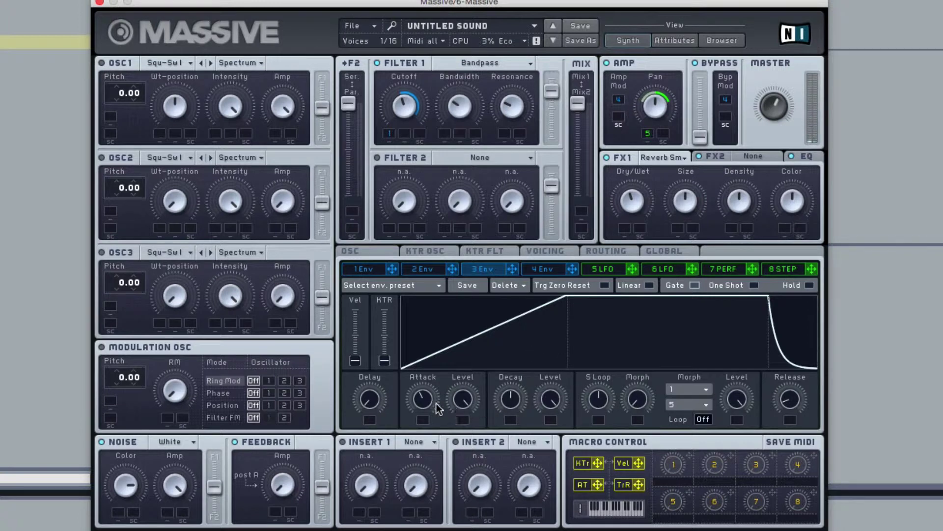
drag(436, 403, 432, 358)
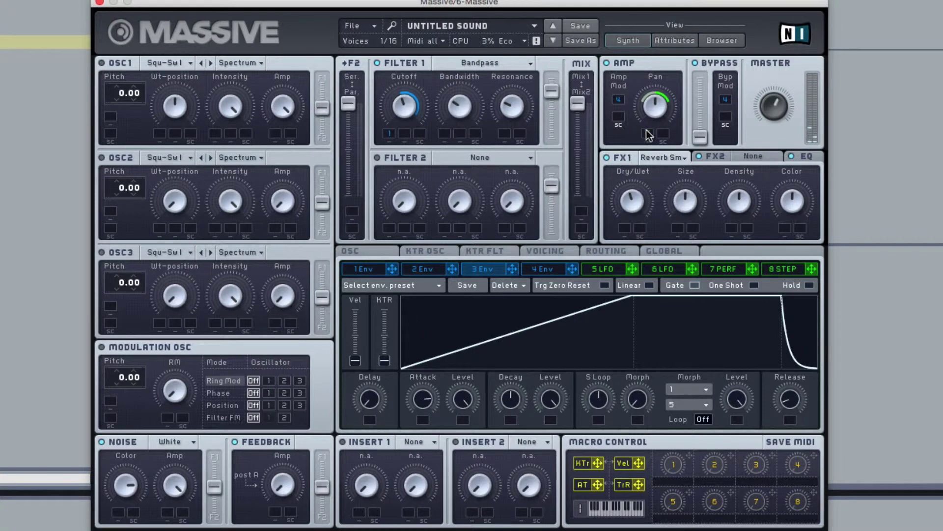
Step: Check the oscillator, routing and LFO 5 settings, and lengthen the Env 3 Release
click(371, 251)
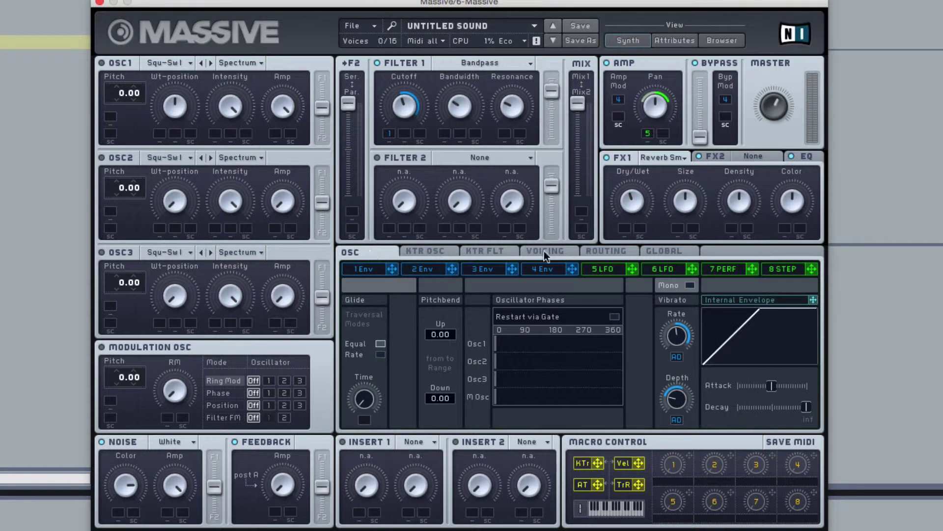
click(605, 250)
click(607, 267)
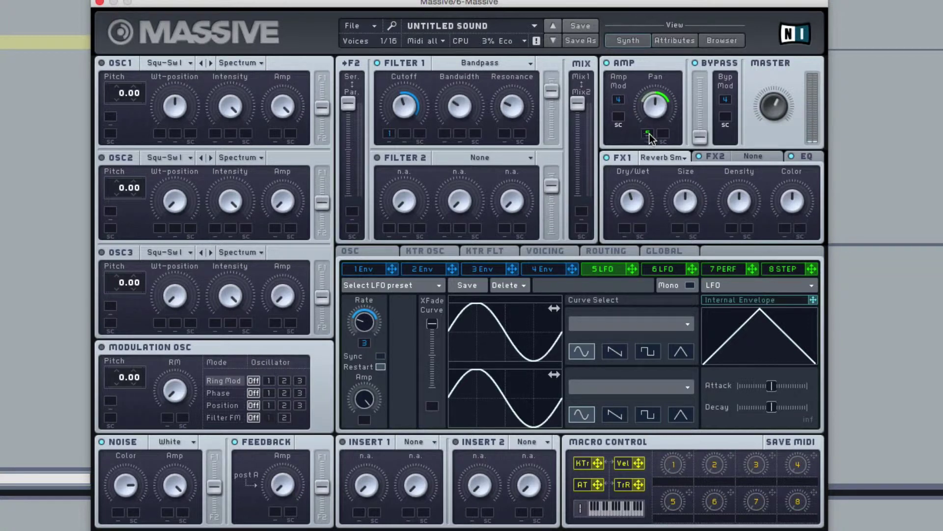
click(475, 269)
drag(795, 361, 794, 317)
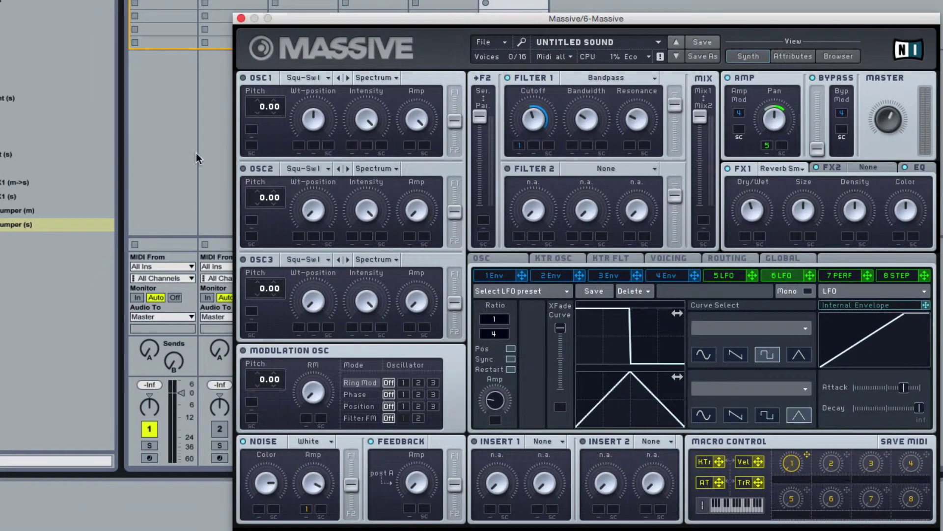
Step: Open the OneKnob Pumper plug-in for the Massive track
double_click(4, 226)
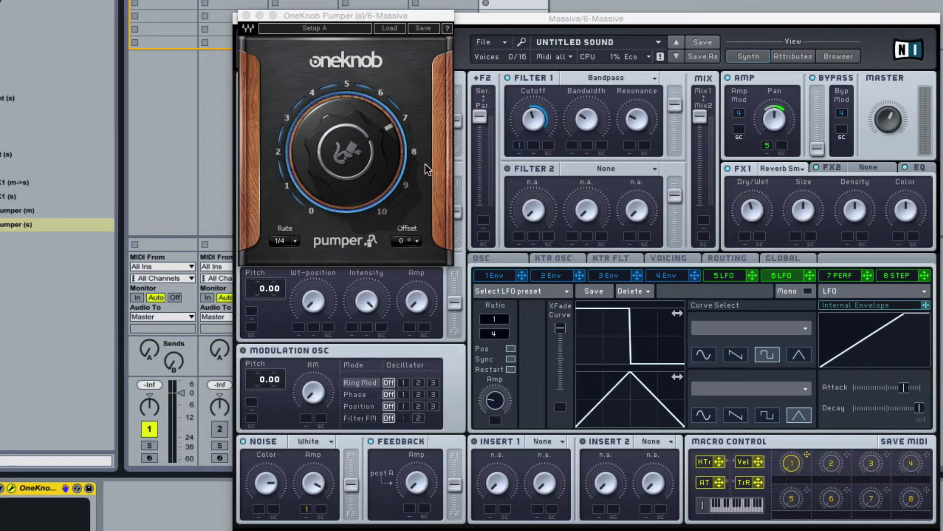
Step: Sweep the Pumper amount down to 0.1 and back up to 7.3, and close the plug-in window
drag(357, 17, 137, 84)
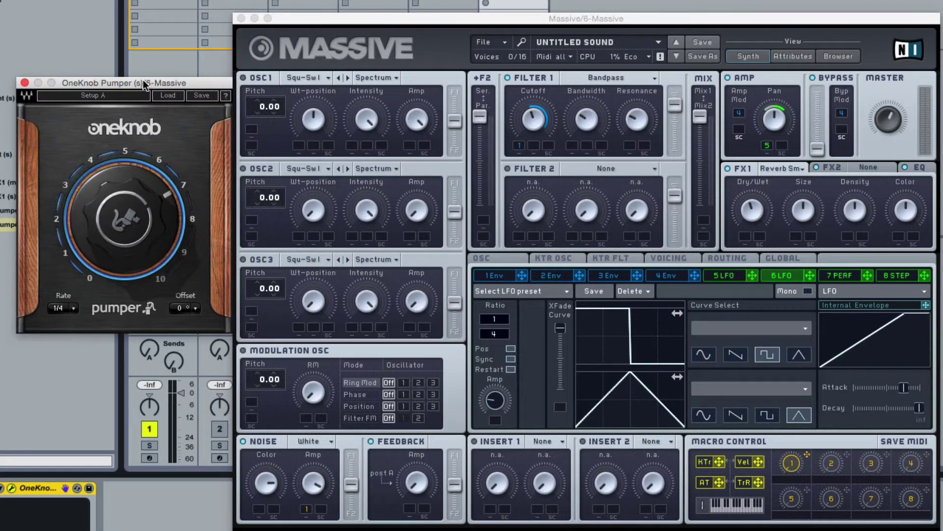
mouse_move(143, 196)
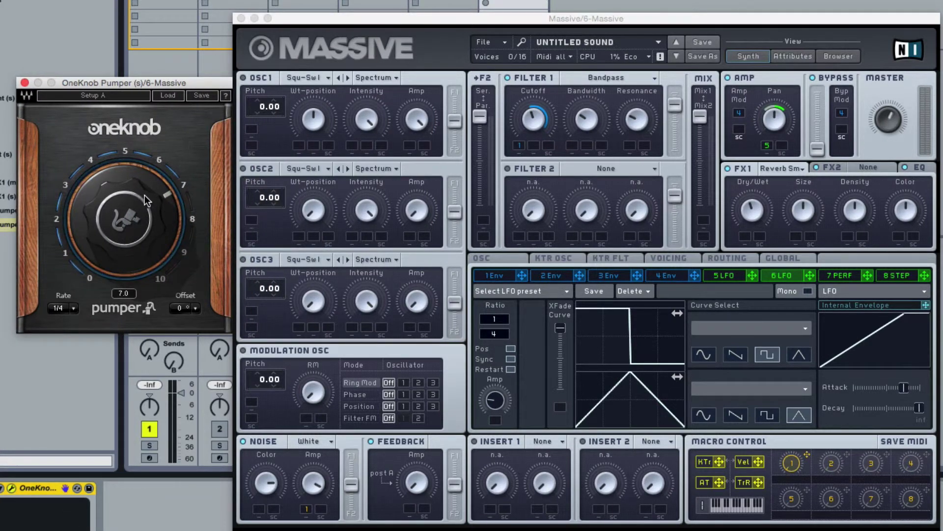
drag(164, 214, 135, 204)
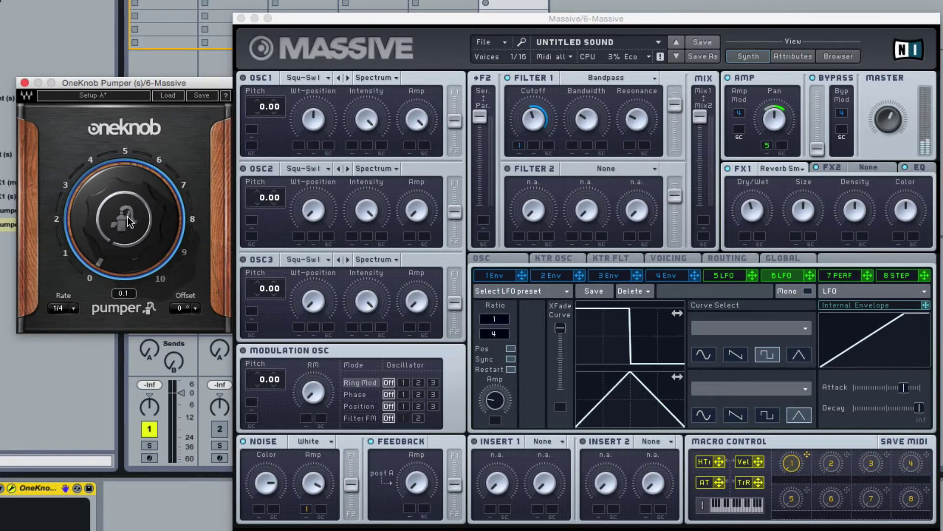
drag(137, 207, 134, 226)
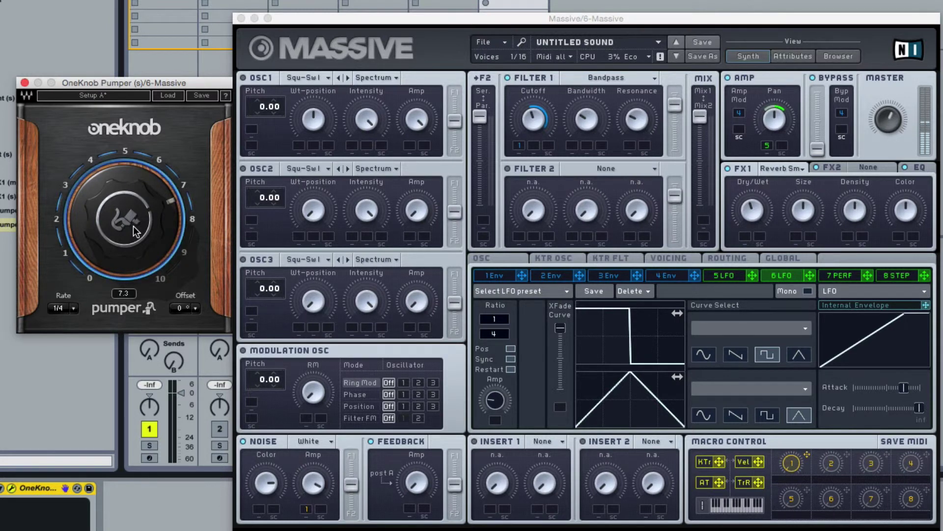
click(25, 83)
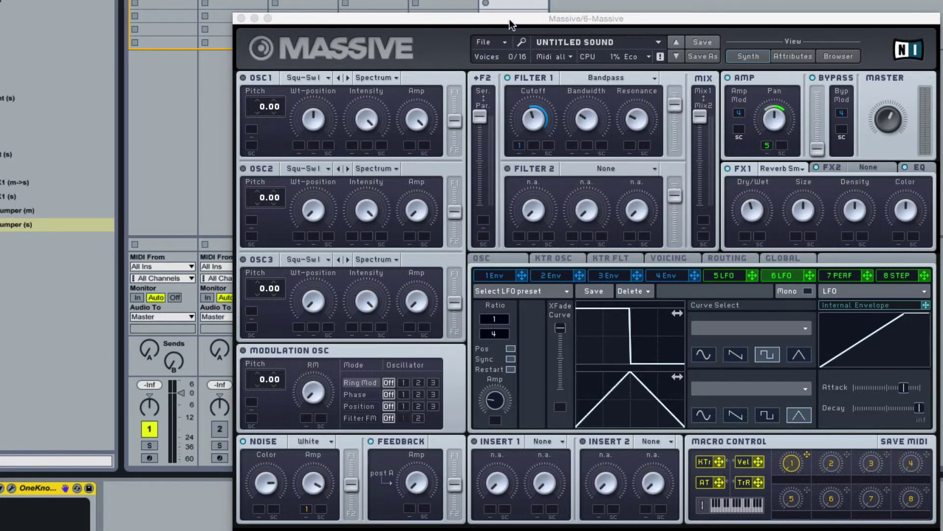
Step: Assign LFO 6 as a modulator of the white noise Amp and raise the LFO 6 Amp to roughly midway
drag(507, 21, 368, 20)
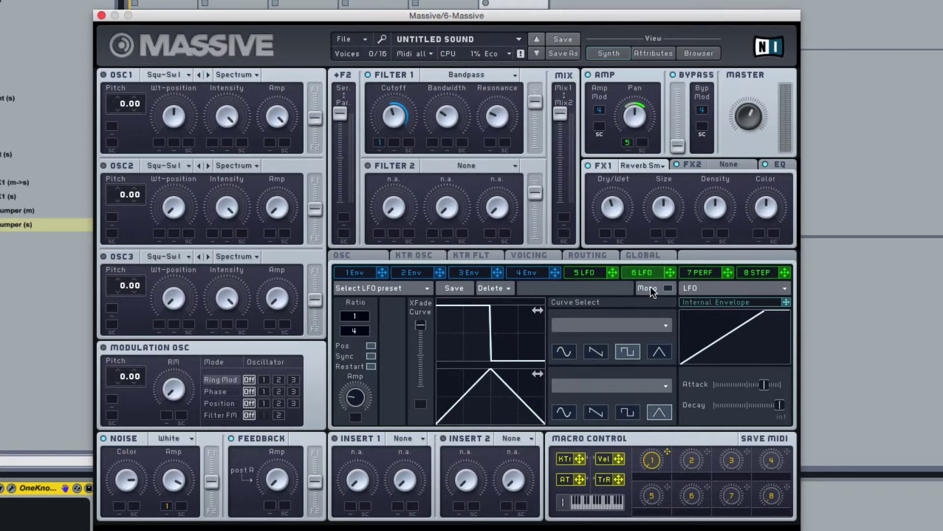
click(639, 273)
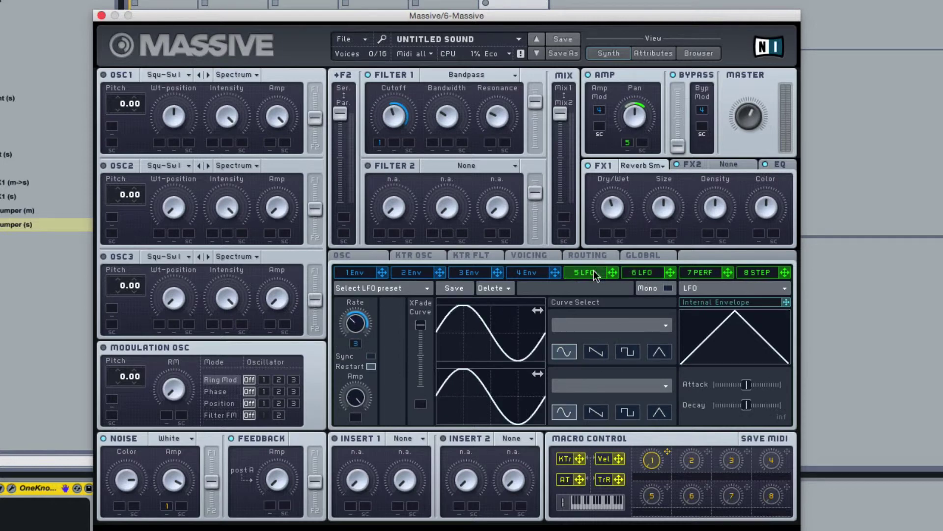
click(584, 273)
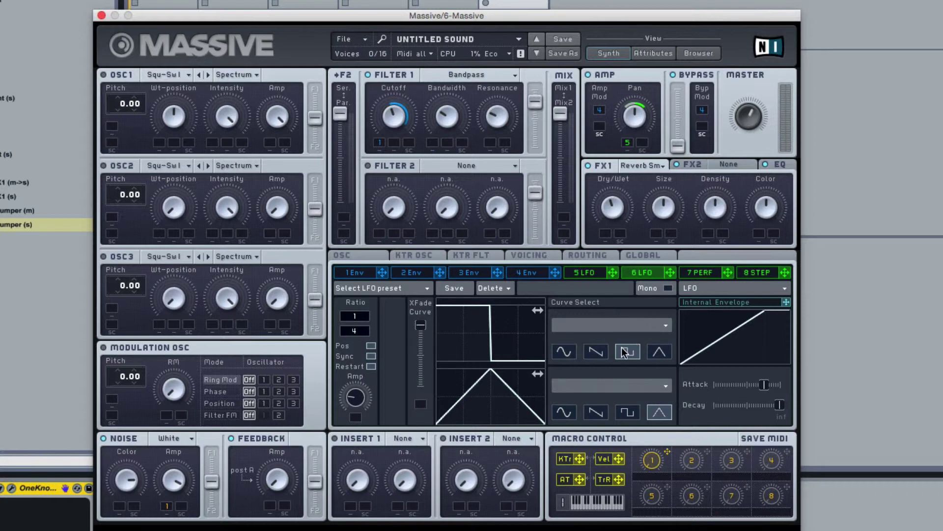
drag(669, 280, 181, 510)
drag(355, 399, 362, 355)
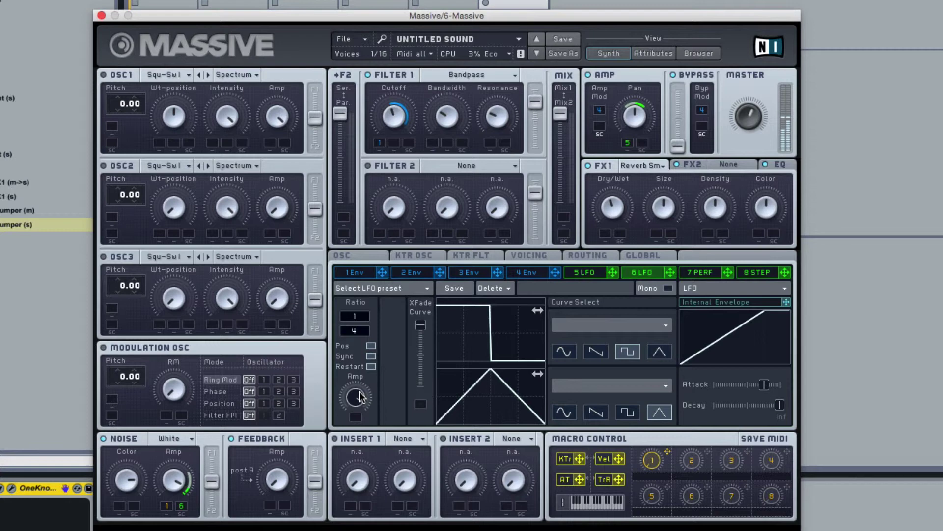
drag(361, 397, 355, 428)
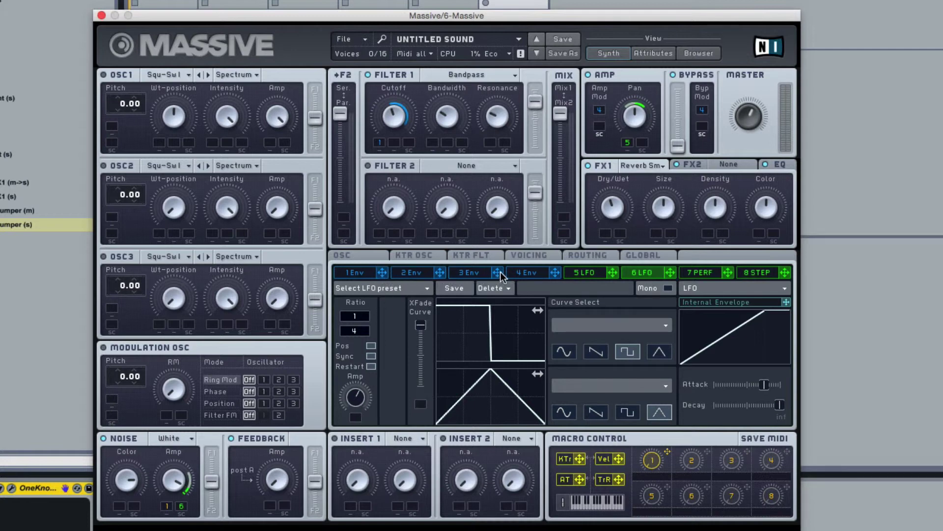
Step: Assign Env 3 as the modulator of the LFO 6 Amp and raise the Env 3 decay Level
drag(498, 272, 356, 415)
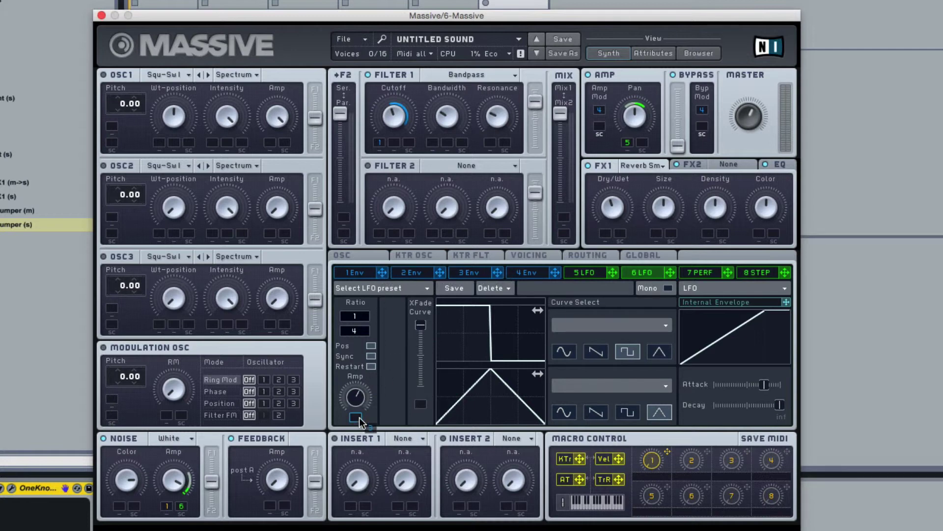
click(473, 273)
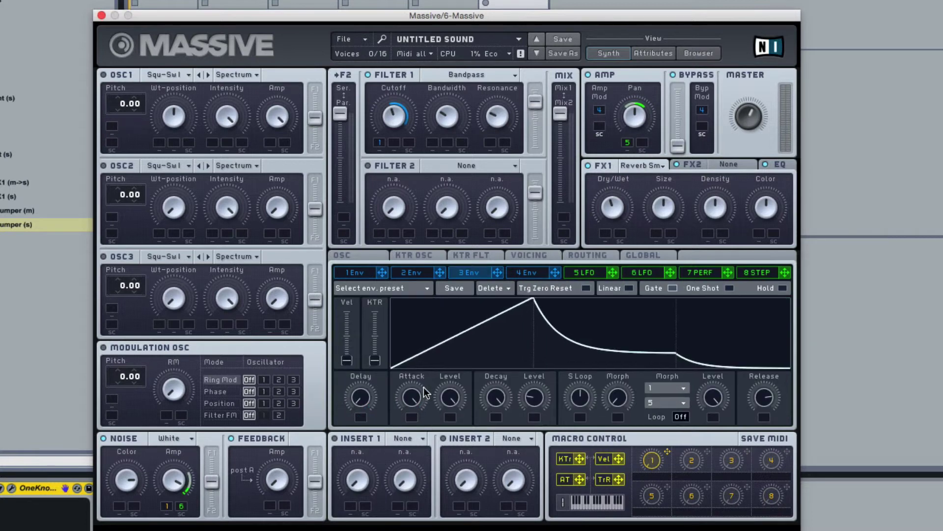
drag(535, 399, 545, 374)
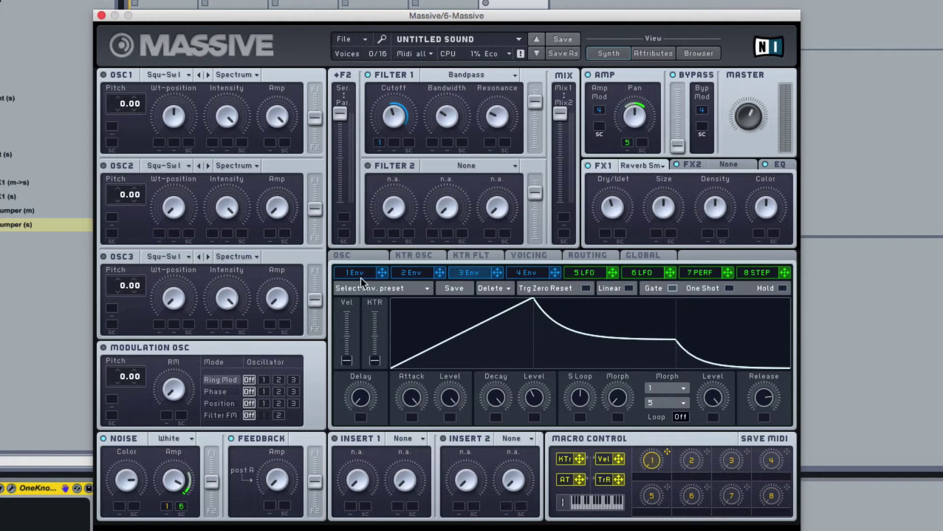
click(642, 272)
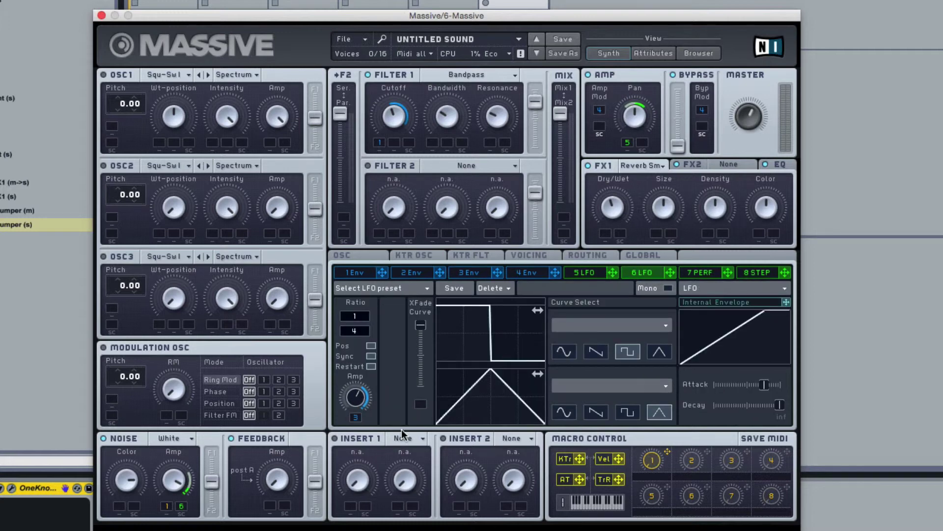